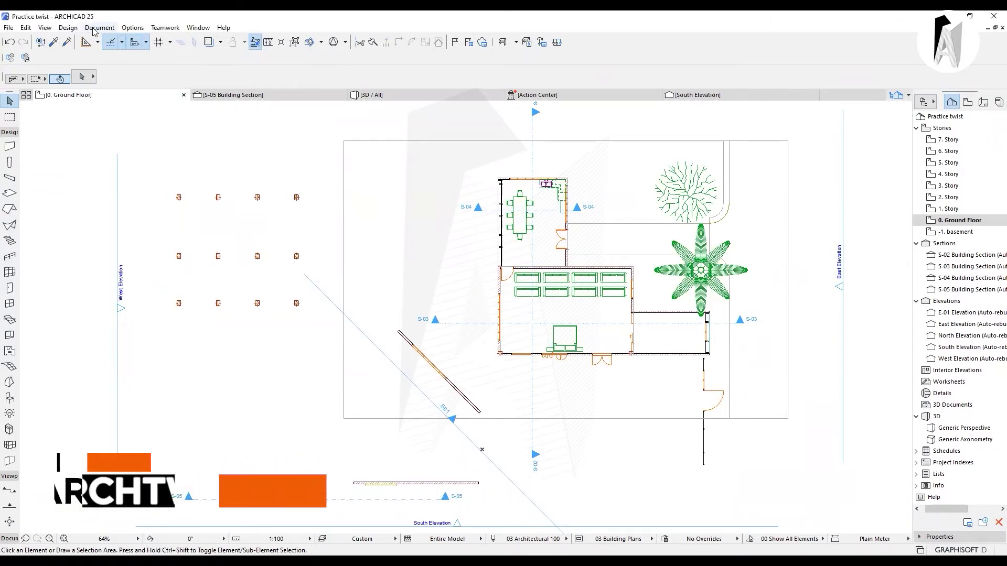
Open Layers (Model Views) from the Document menu and scroll through the project's layer list
left_click(94, 30)
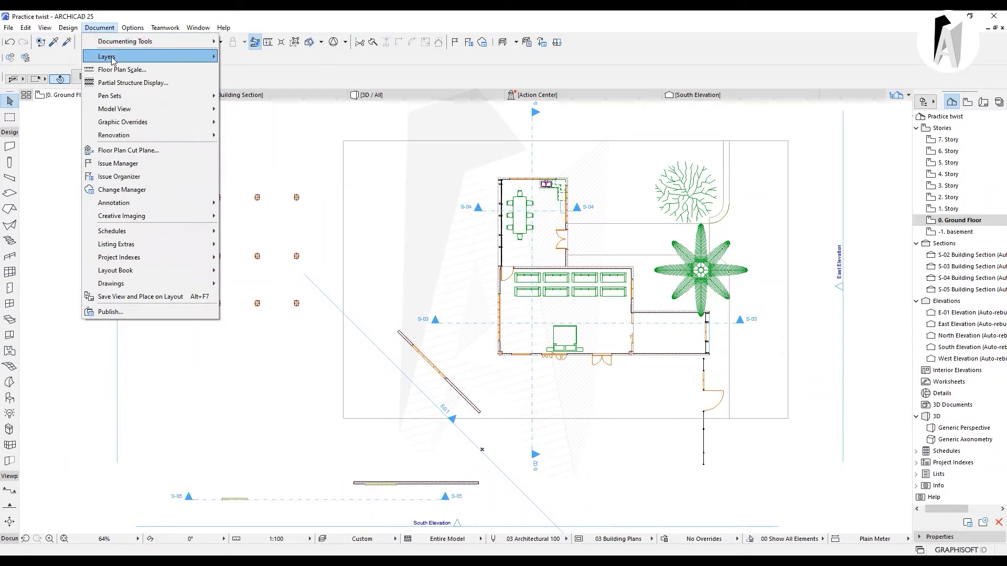
mouse_move(168, 57)
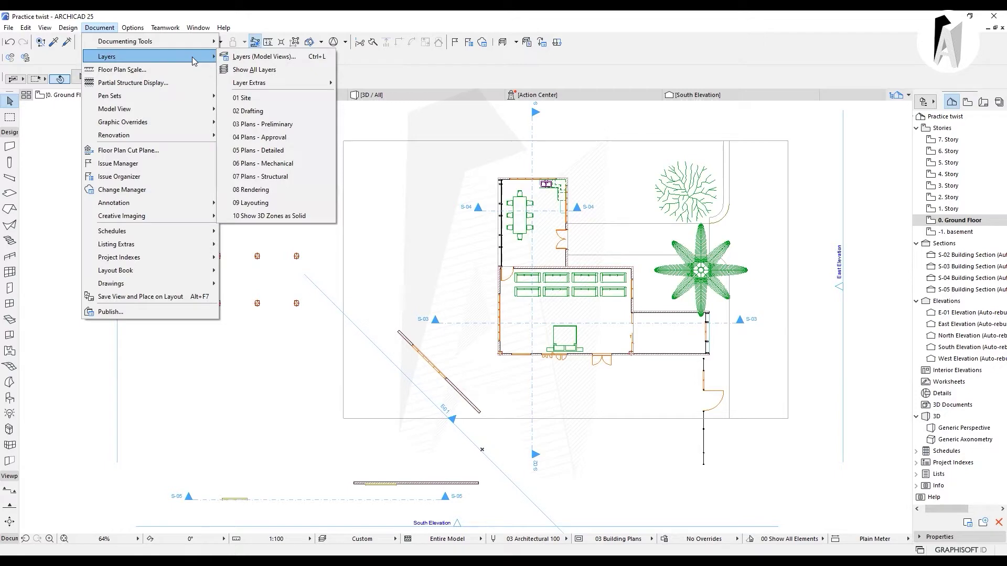
left_click(297, 57)
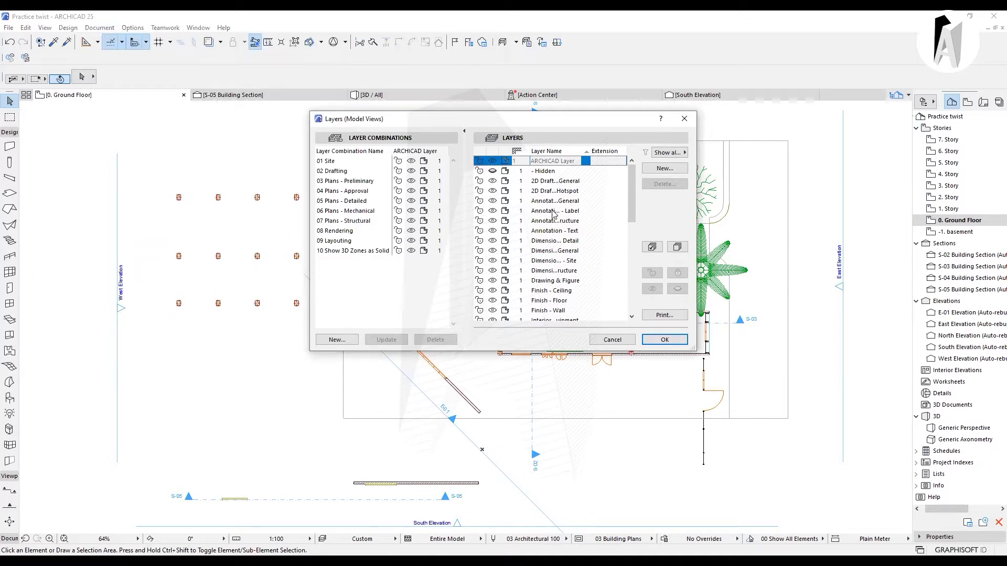
scroll(555, 228, "down", 10)
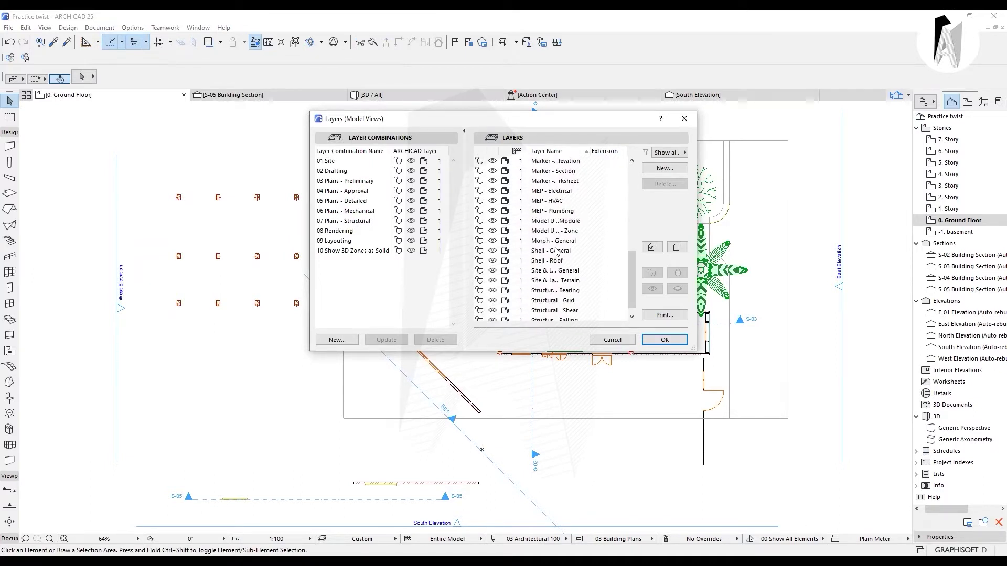
scroll(557, 228, "up", 10)
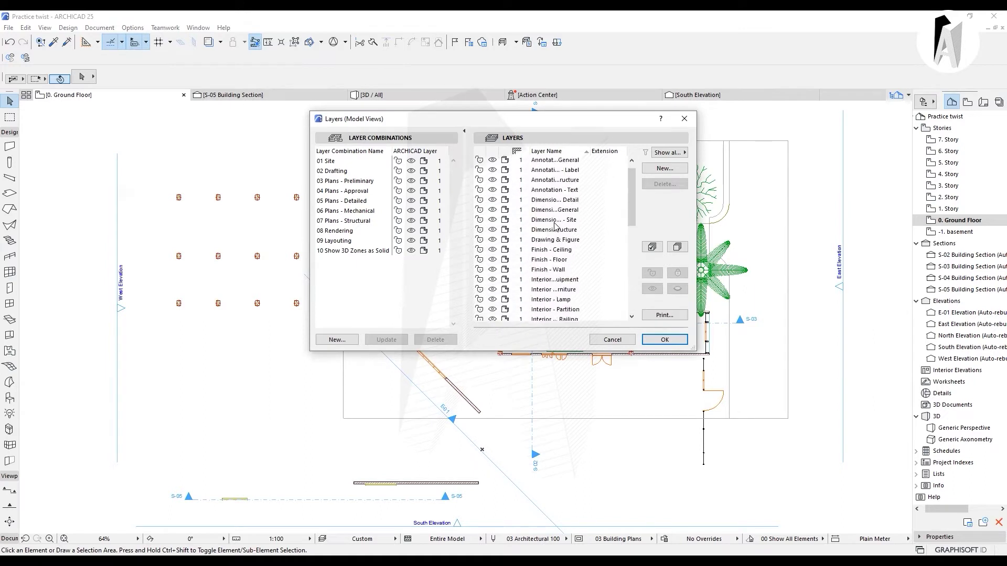
Create a new layer named 'Inner wall'
left_click(664, 168)
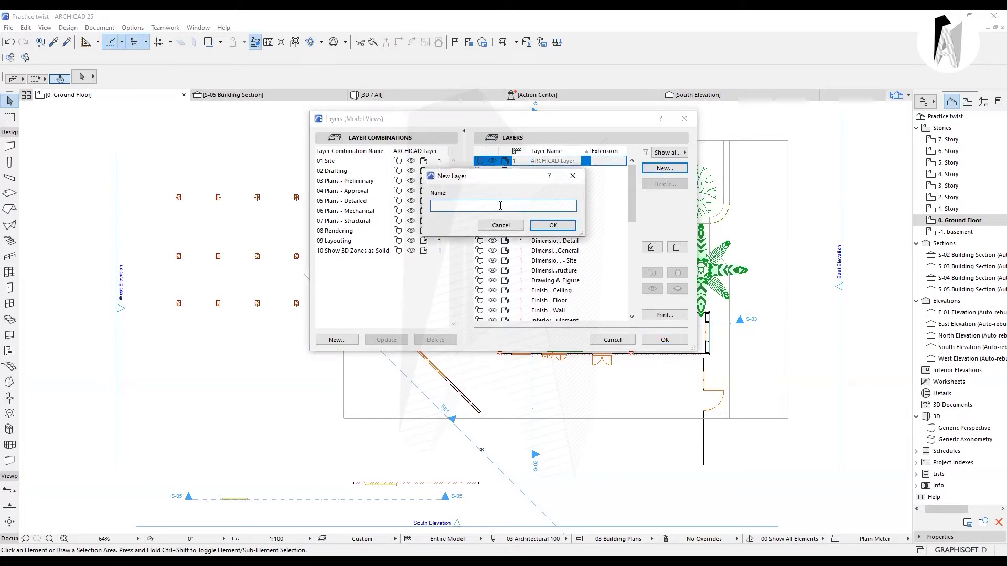
type("Inner ")
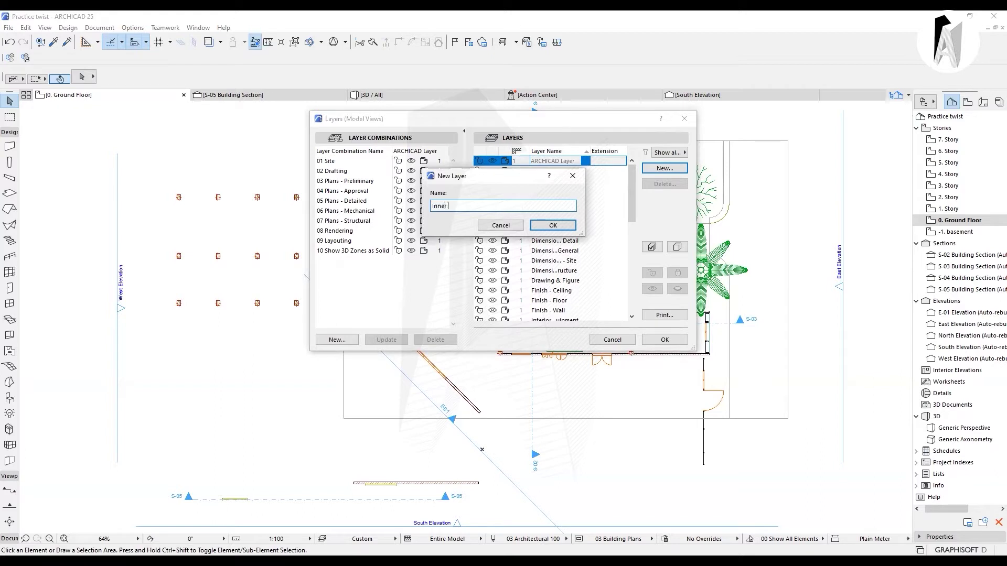
type("w3a")
key("BackSpace")
type("all")
left_click(552, 226)
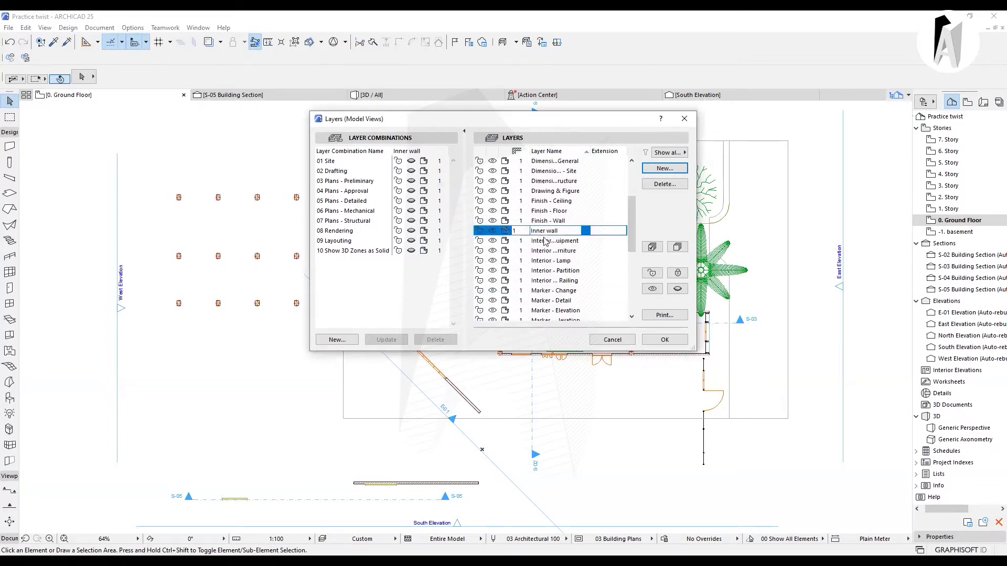
scroll(540, 278, "up", 2)
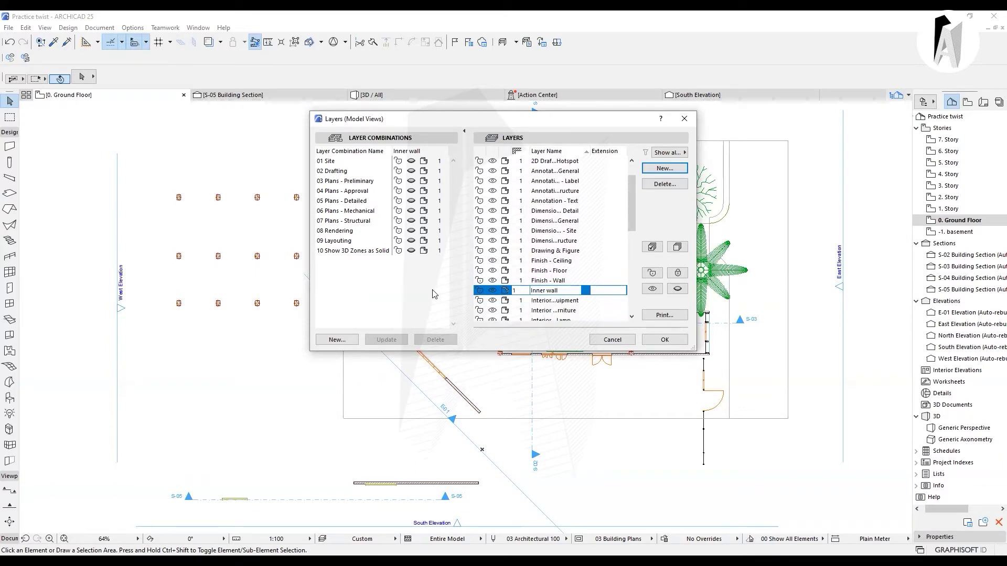
left_click(389, 292)
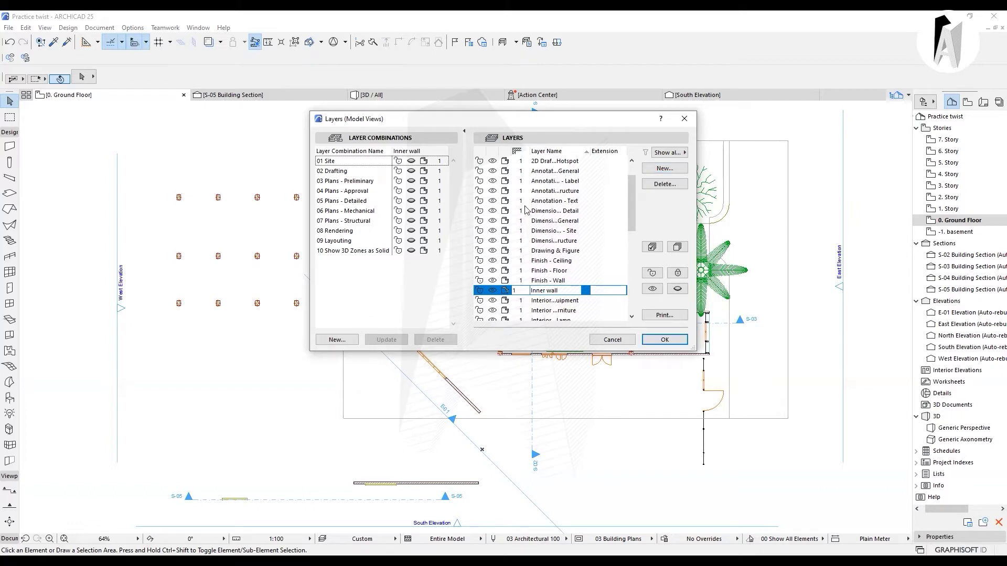
left_click(341, 171)
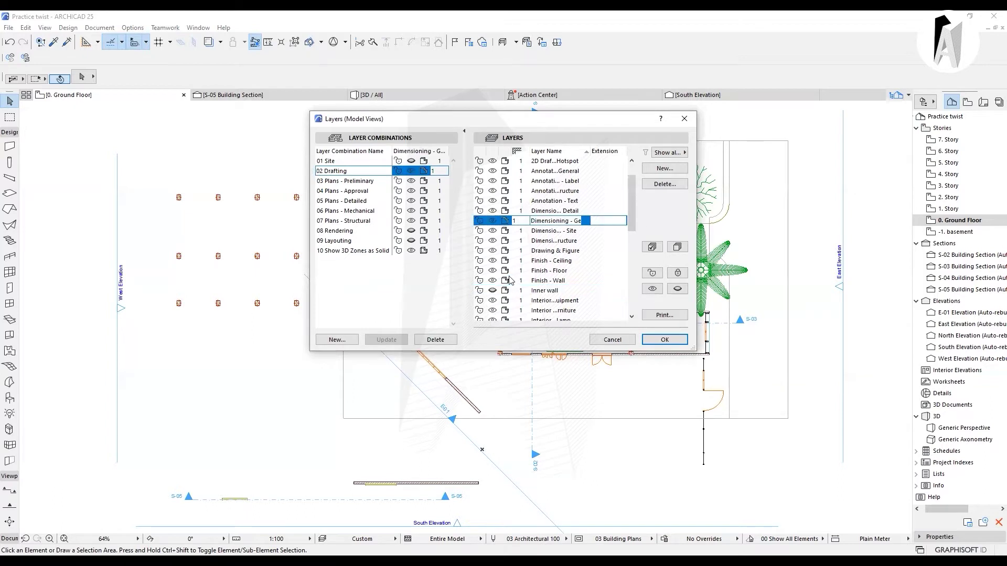
left_click(372, 286)
scroll(557, 183, "down", 3)
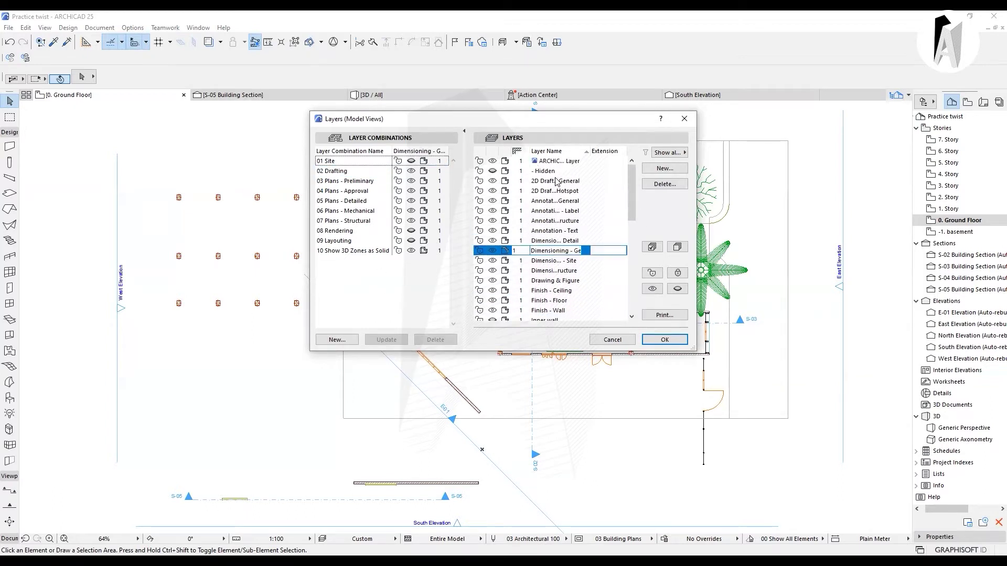
scroll(558, 183, "down", 4)
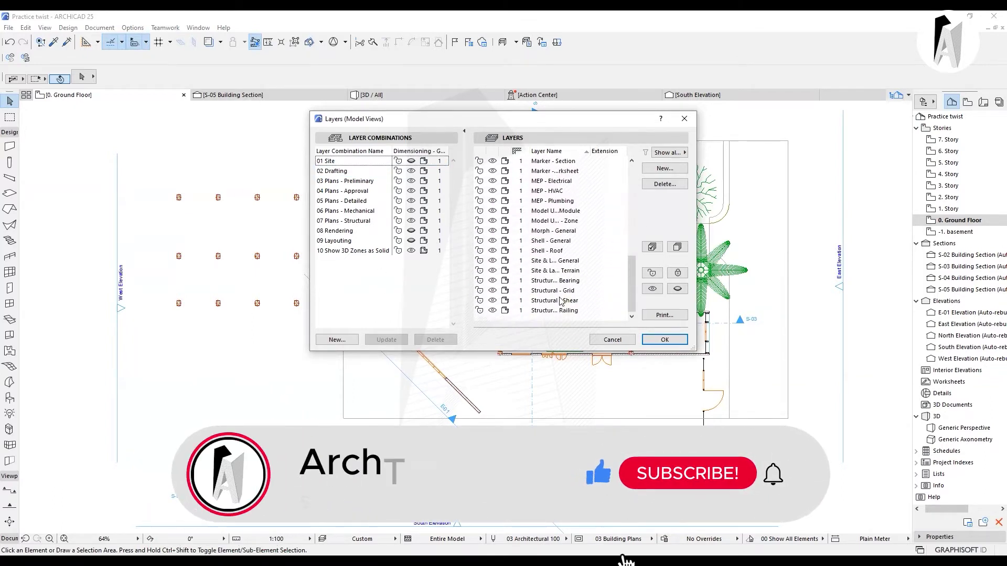
left_click(558, 291)
left_click(558, 302)
left_click(556, 282)
left_click(548, 251)
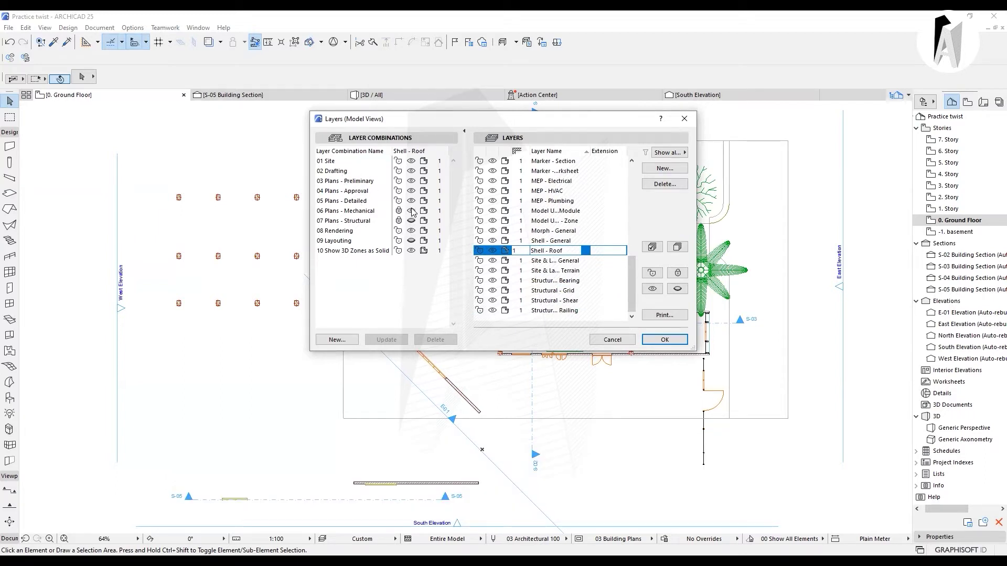
left_click(550, 261)
left_click(548, 280)
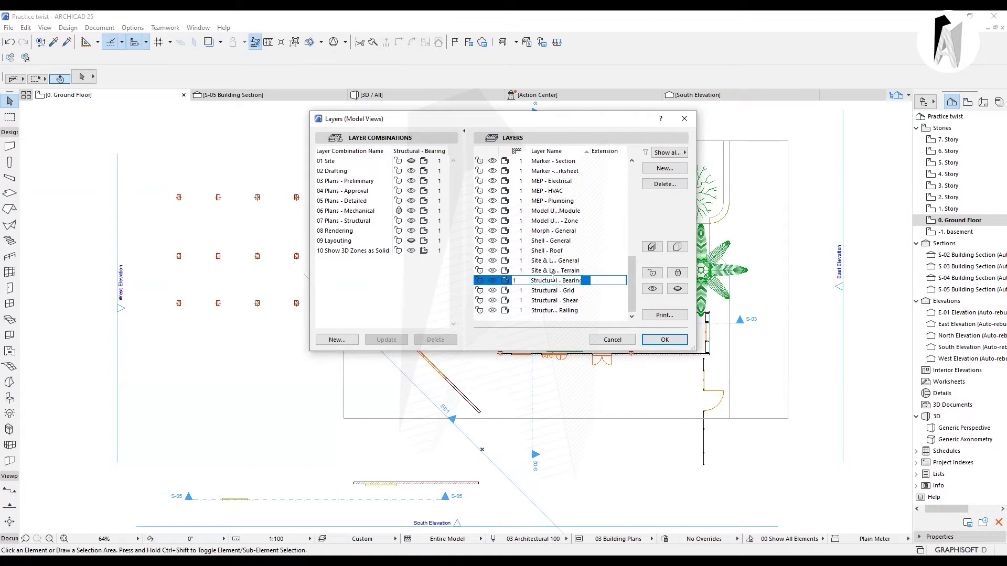
left_click(340, 173)
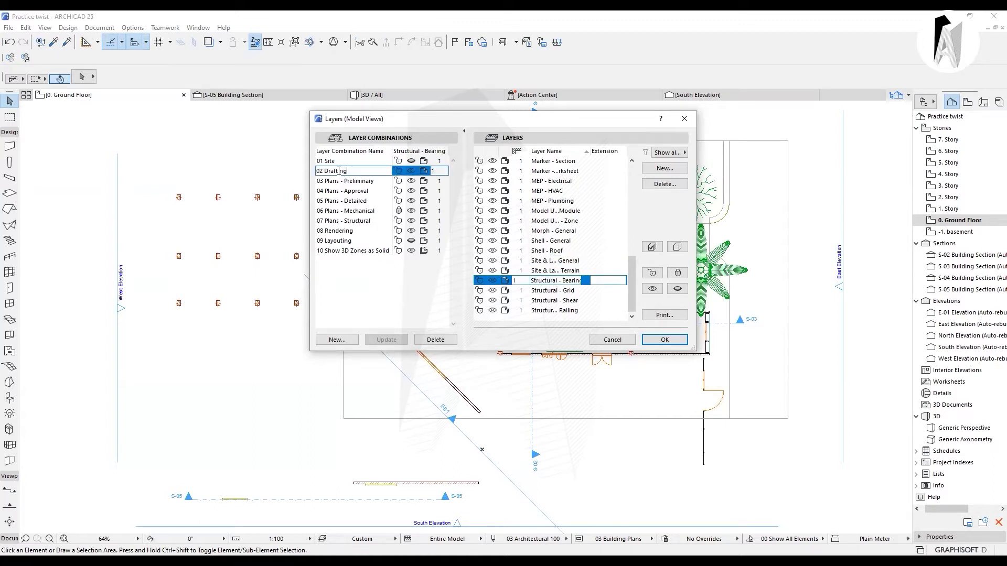
left_click(361, 160)
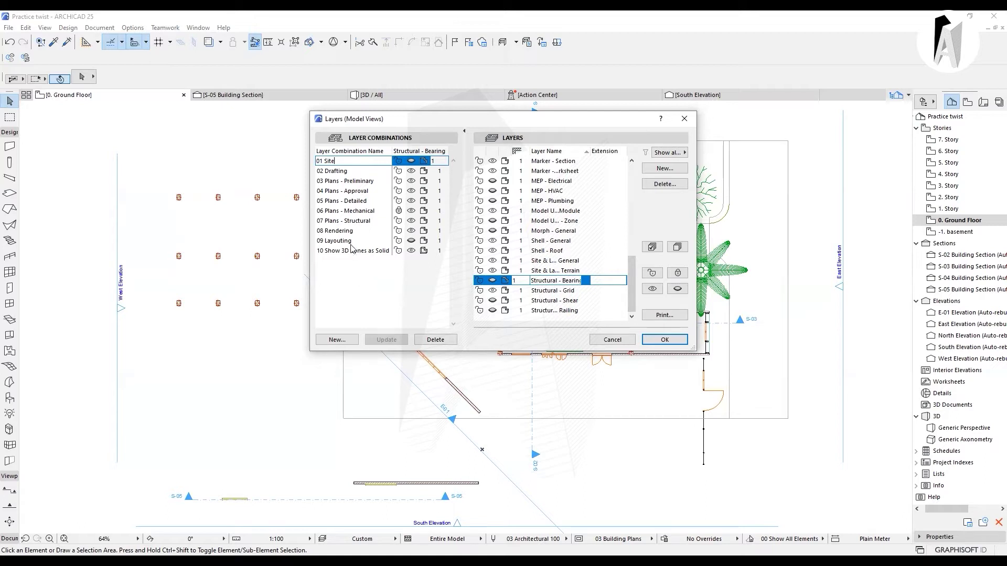
left_click(343, 221)
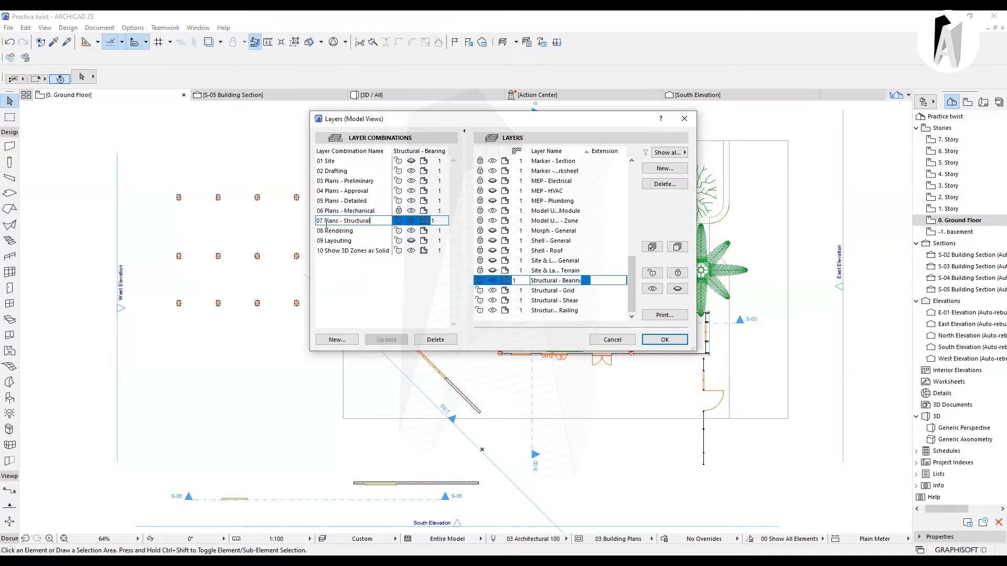
left_click_drag(375, 220, 309, 227)
left_click(361, 285)
left_click(354, 223)
left_click(338, 171)
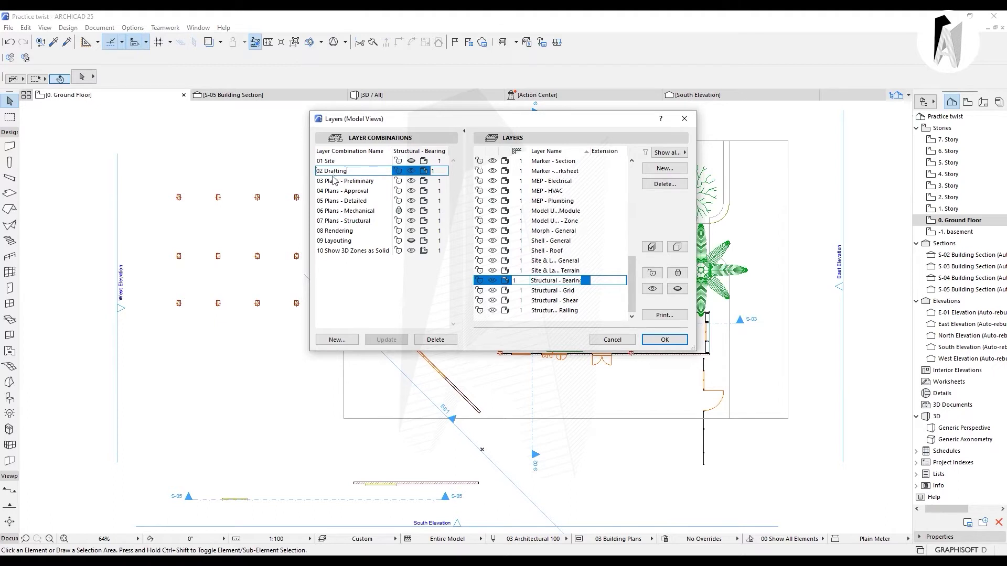
scroll(537, 241, "up", 8)
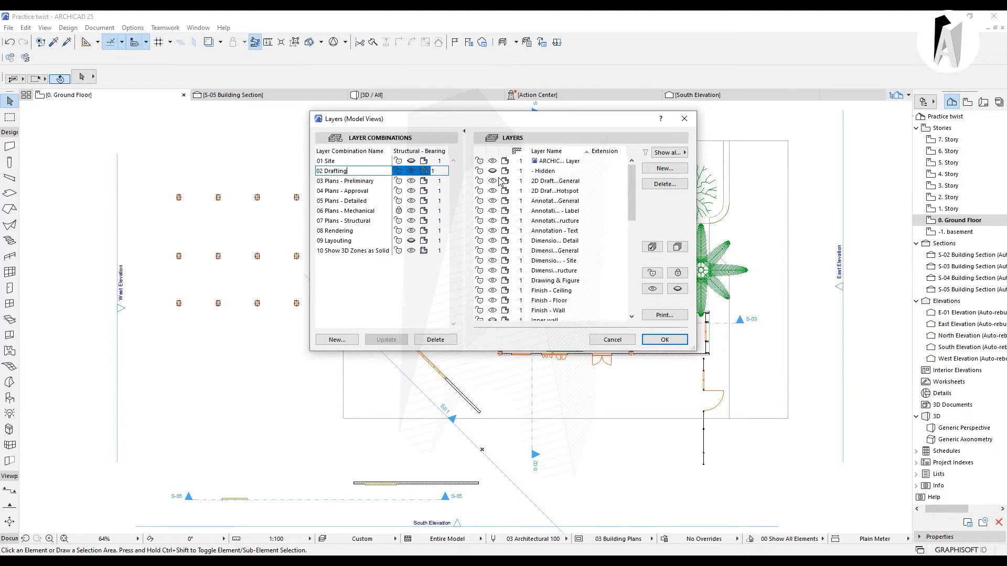
scroll(502, 176, "down", 1)
scroll(502, 177, "down", 3)
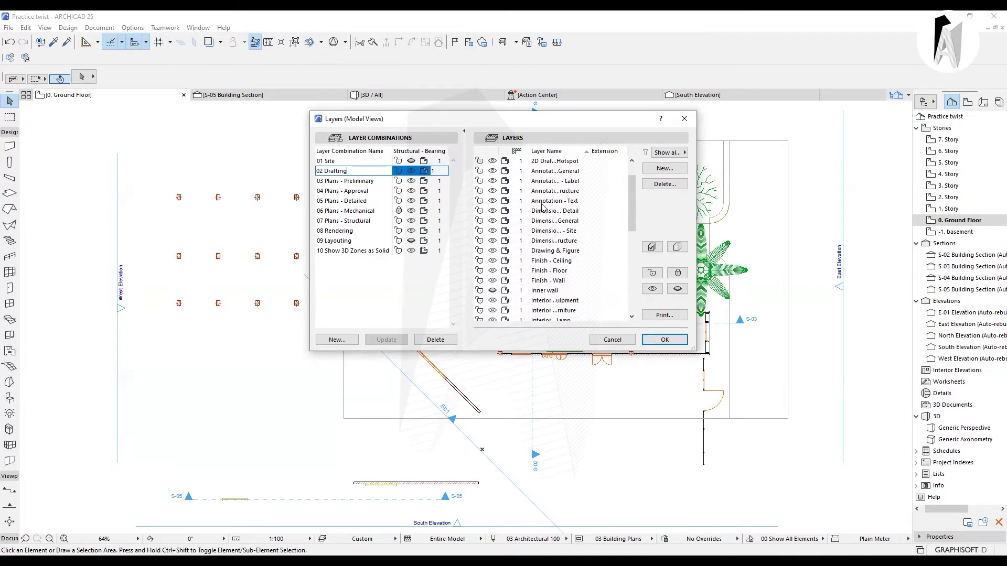
Make the Inner wall layer visible, update 02 Drafting, and apply it to the plan
left_click(492, 231)
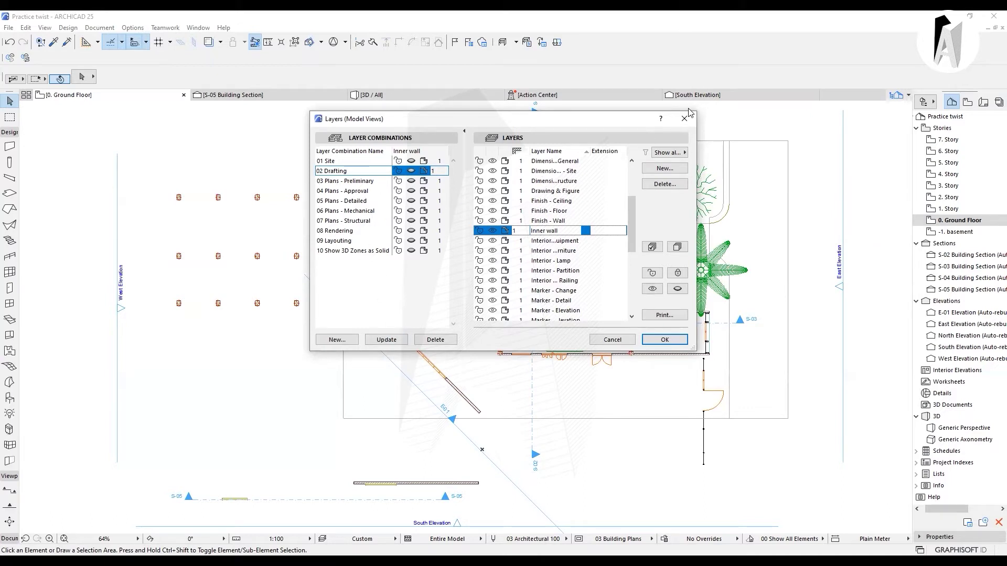
left_click(389, 339)
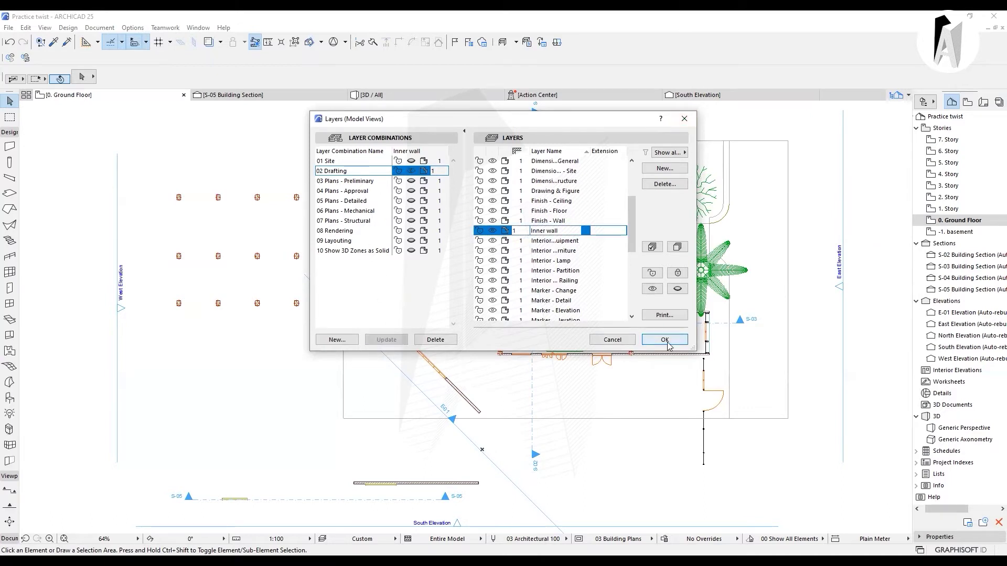
key("Return")
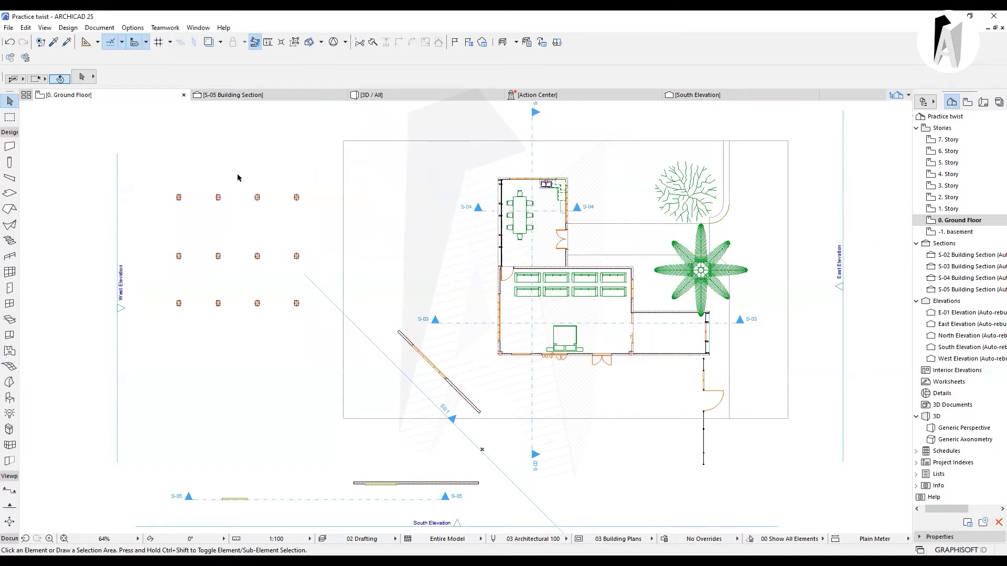
Reopen Layers (Model Views) and deselect the 02 Drafting combination
left_click(98, 27)
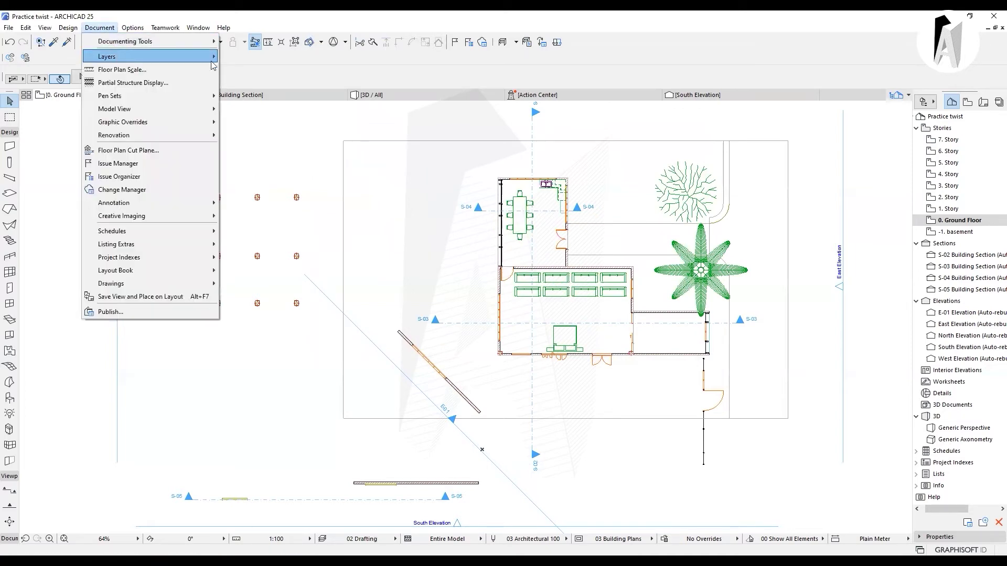
mouse_move(118, 57)
left_click(261, 58)
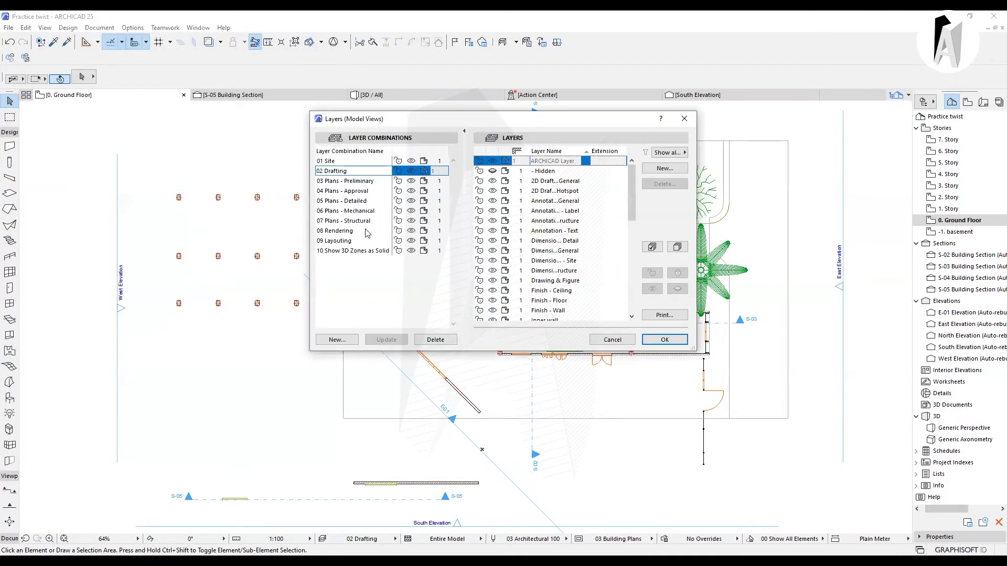
left_click(375, 304)
left_click(375, 305)
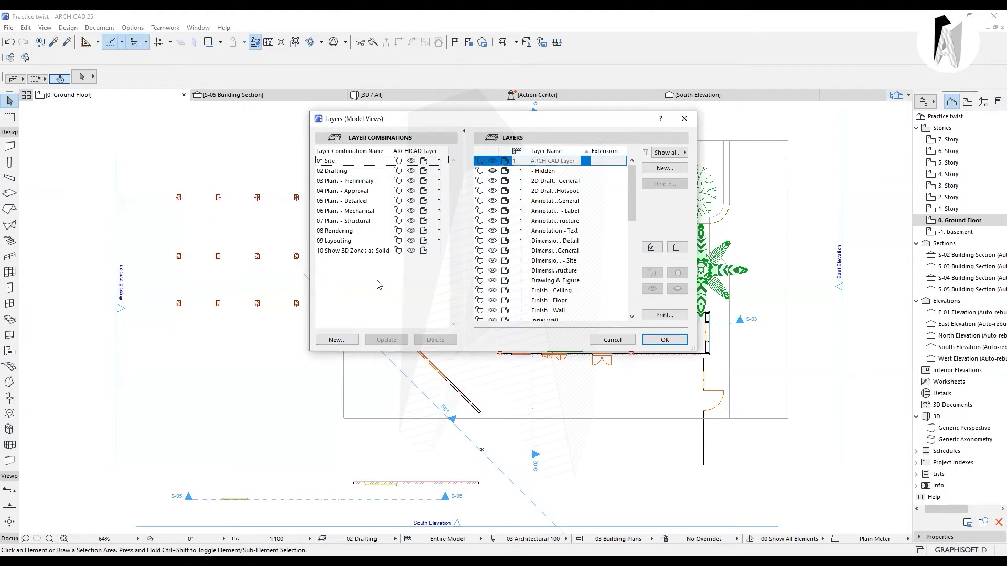
Create a layer combination named 'Section' and select it in the list
left_click(335, 340)
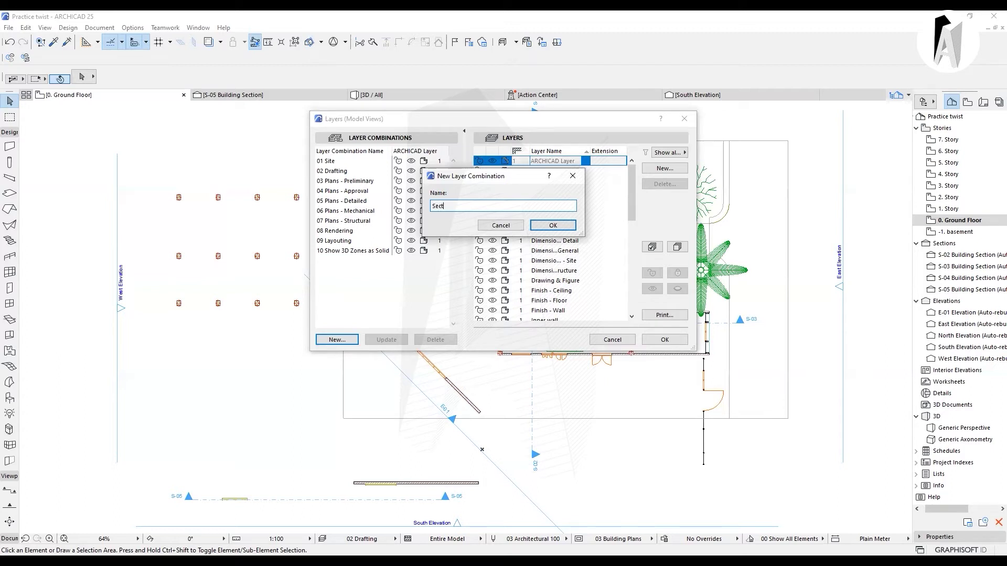
type("n")
left_click(551, 226)
left_click(343, 262)
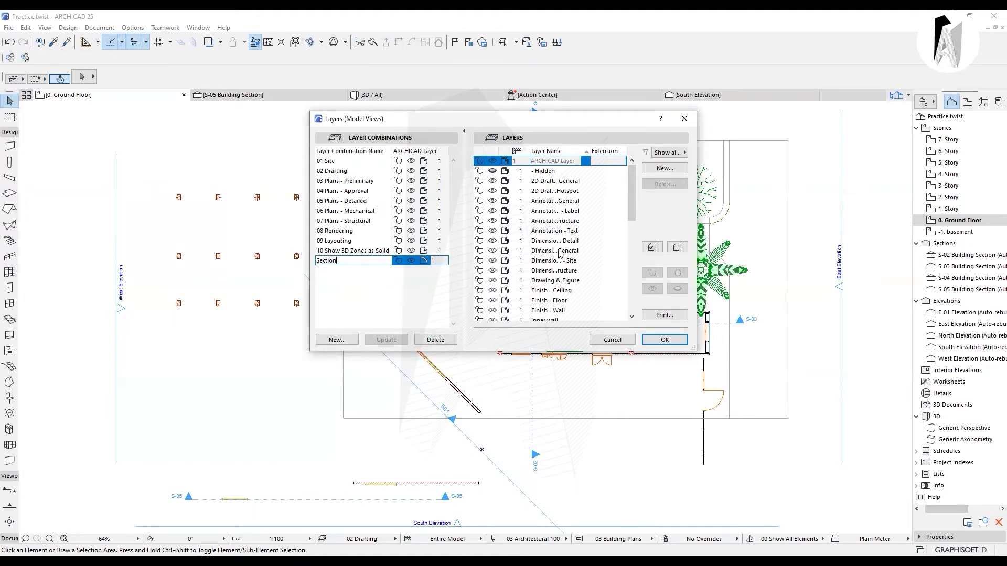
Hide Interior - Furniture, update the Section combination, and apply it to the plan
scroll(575, 270, "down", 1)
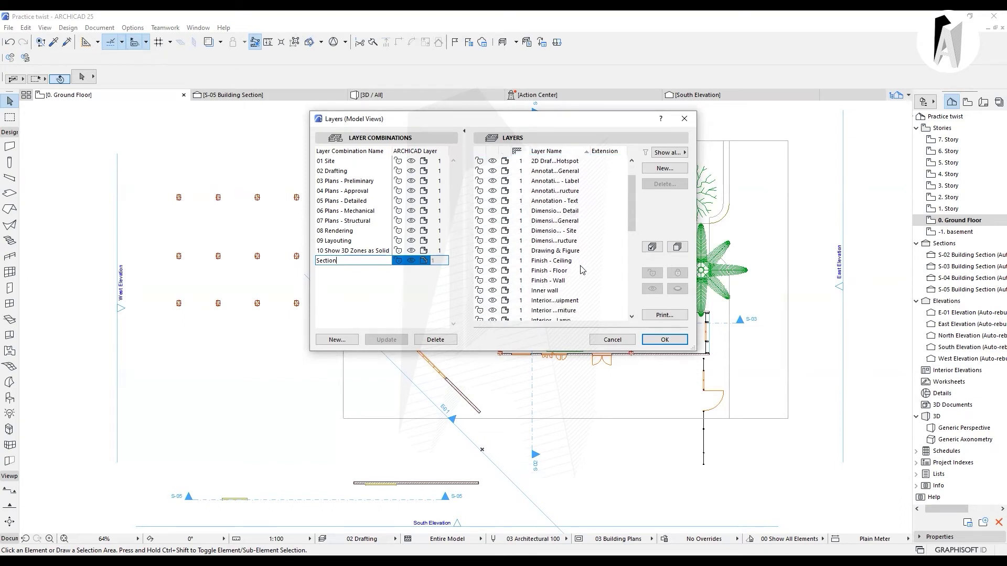
scroll(580, 270, "down", 1)
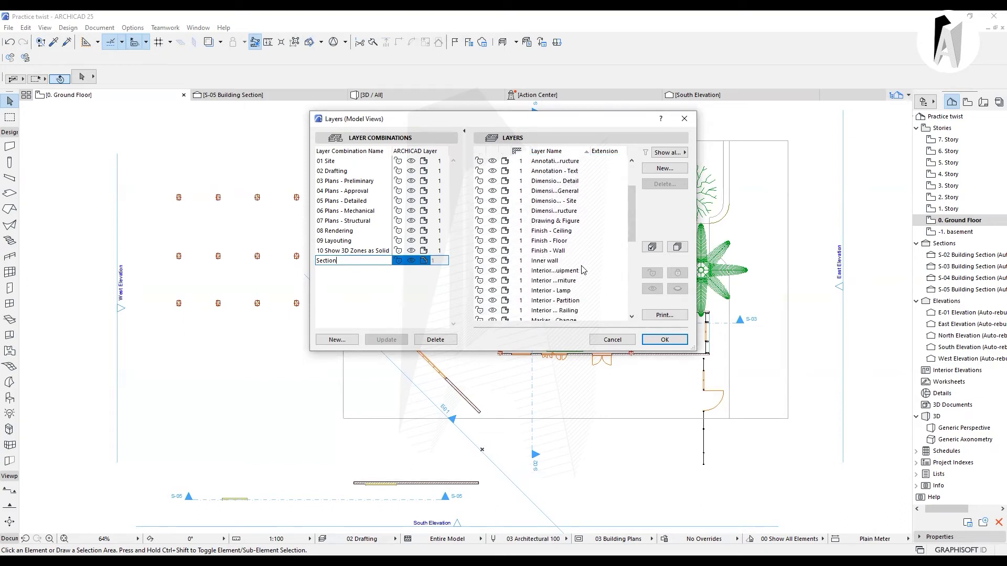
left_click(548, 284)
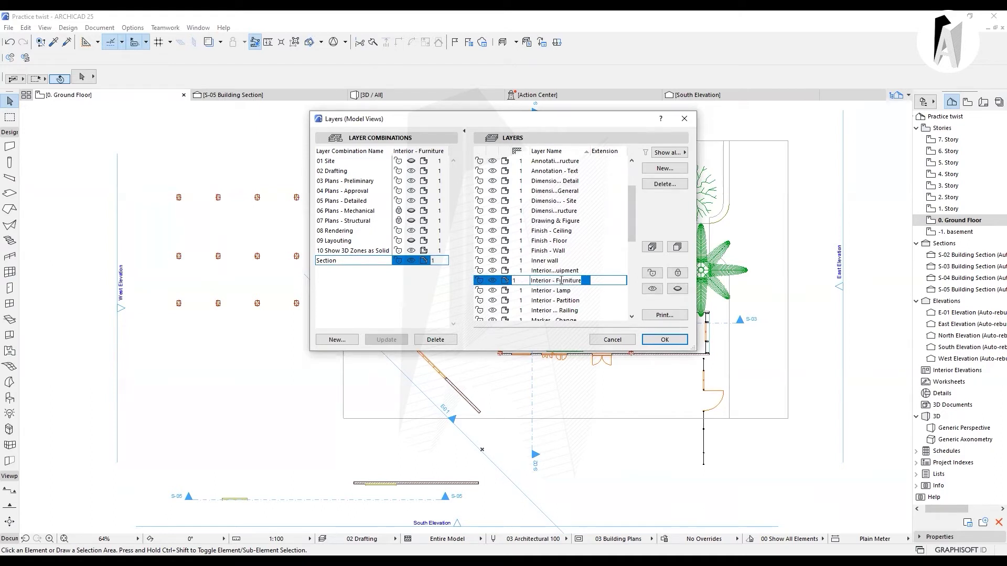
left_click(492, 281)
scroll(591, 224, "down", 3)
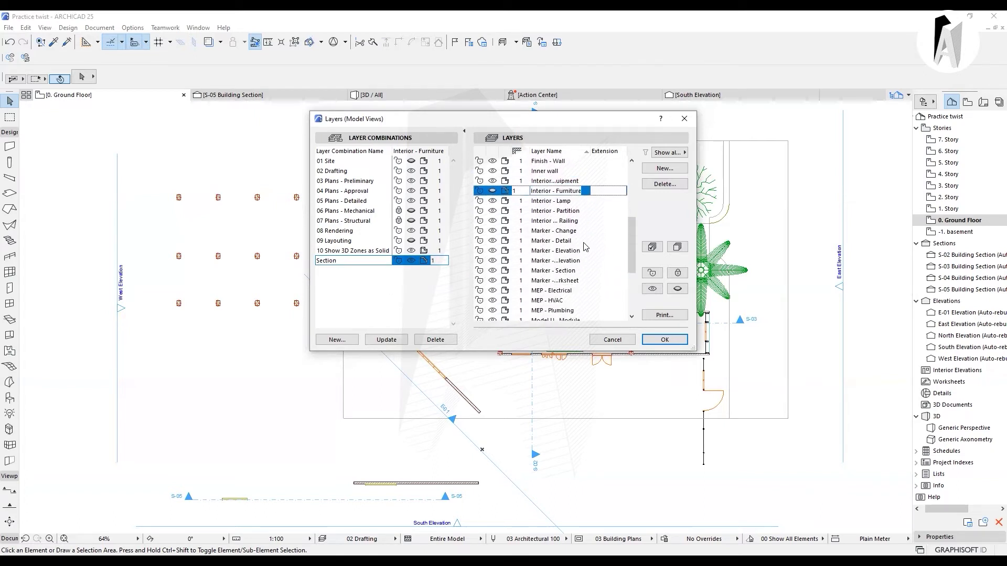
scroll(582, 248, "up", 1)
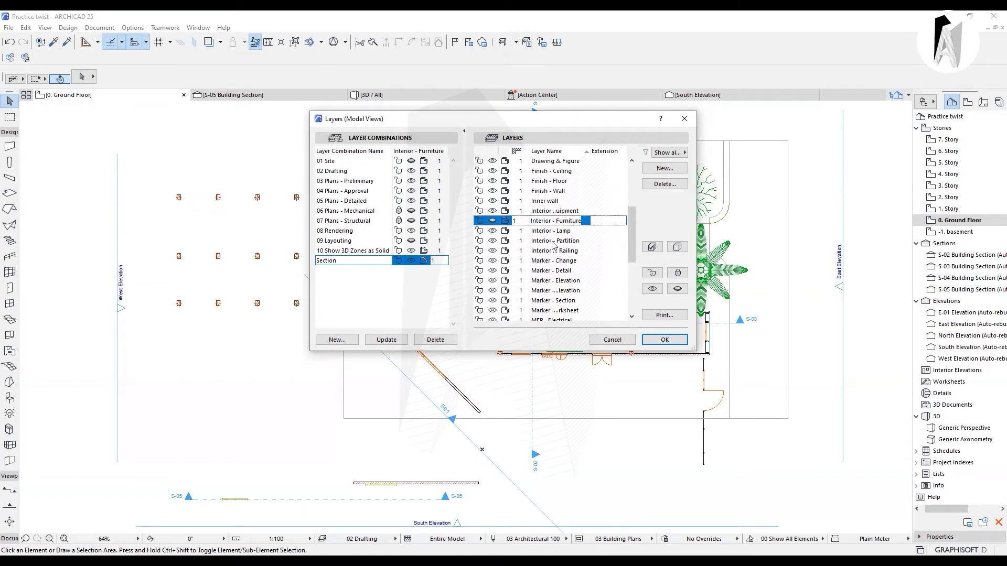
scroll(582, 222, "up", 3)
scroll(595, 229, "down", 1)
scroll(594, 229, "down", 1)
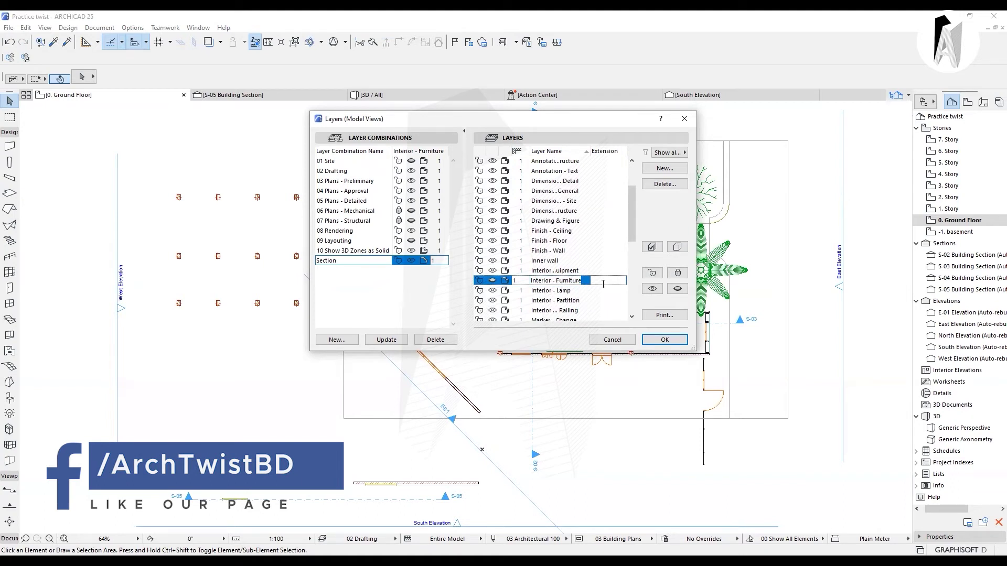
left_click(386, 340)
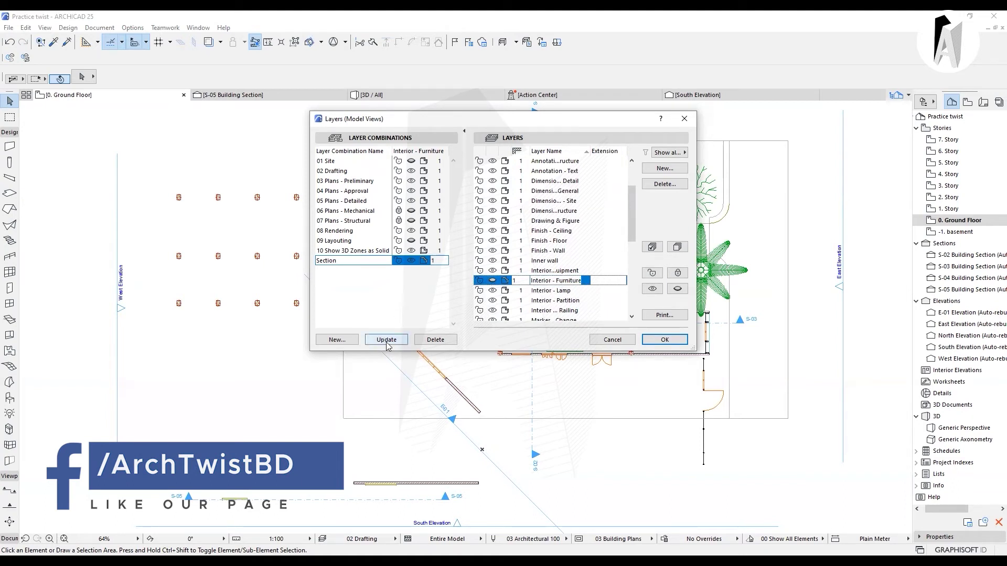
left_click(664, 340)
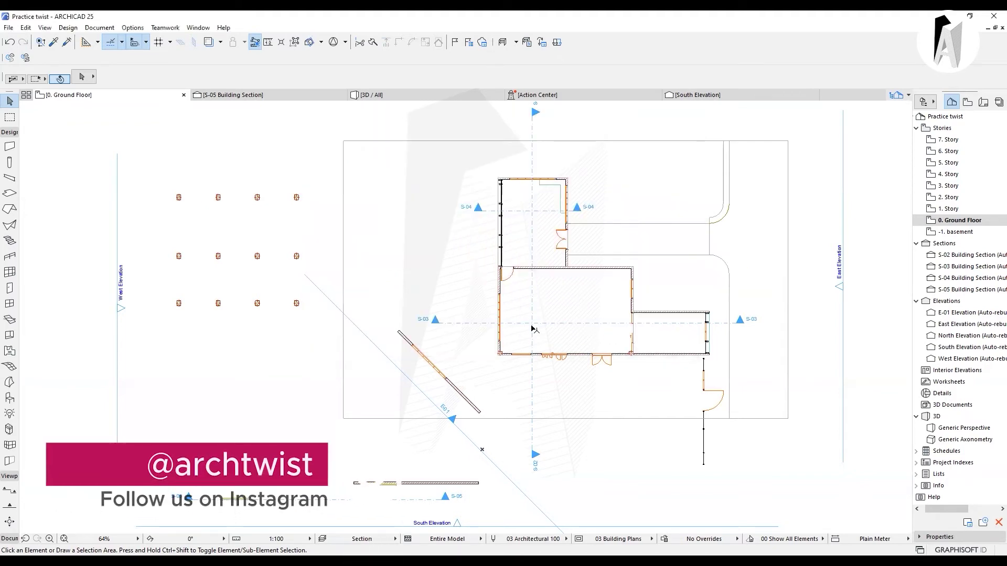
Switch the Ground Floor plan back to the 02 Drafting layer combination
scroll(400, 281, "down", 2)
scroll(513, 254, "up", 1)
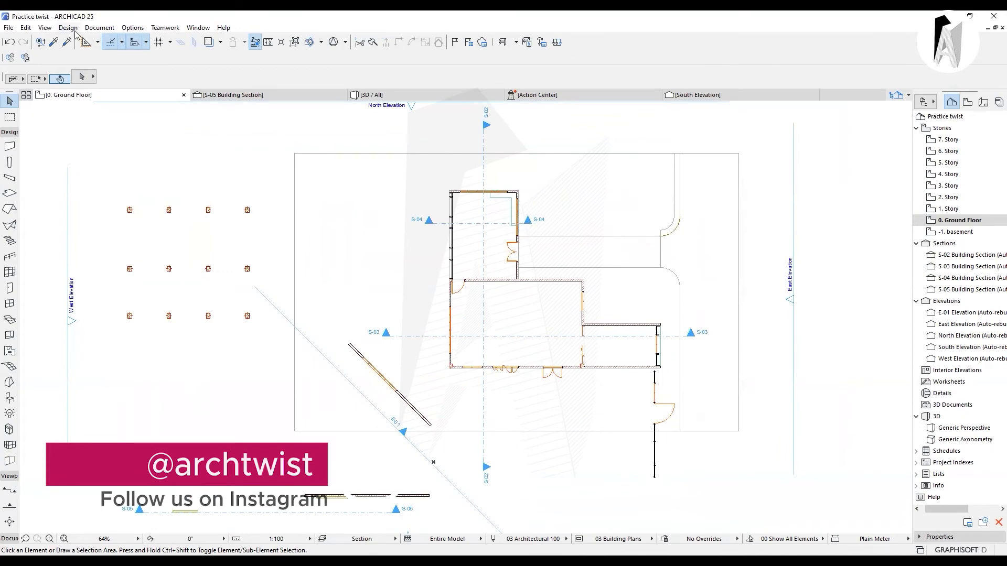
left_click(99, 28)
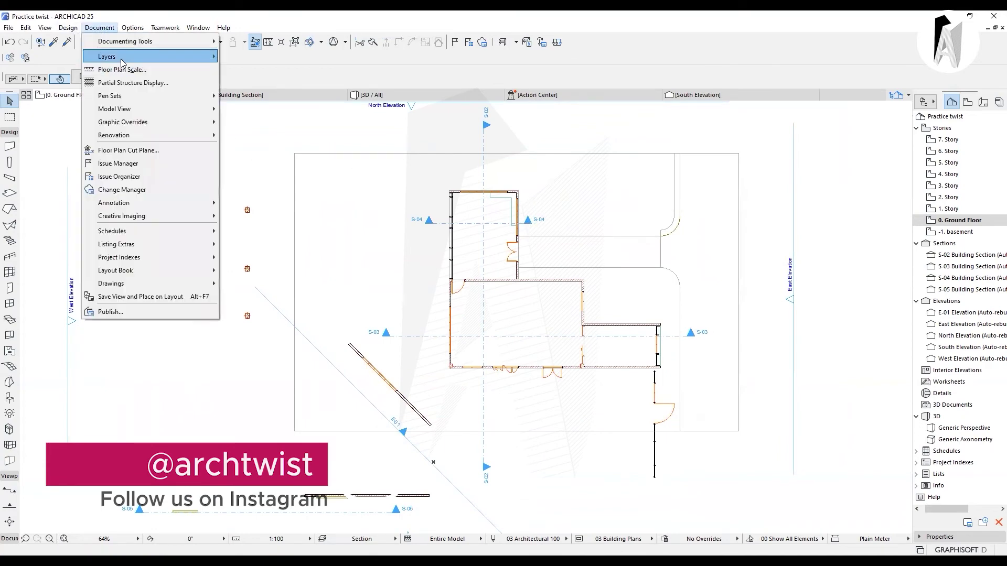
left_click(257, 57)
left_click(338, 173)
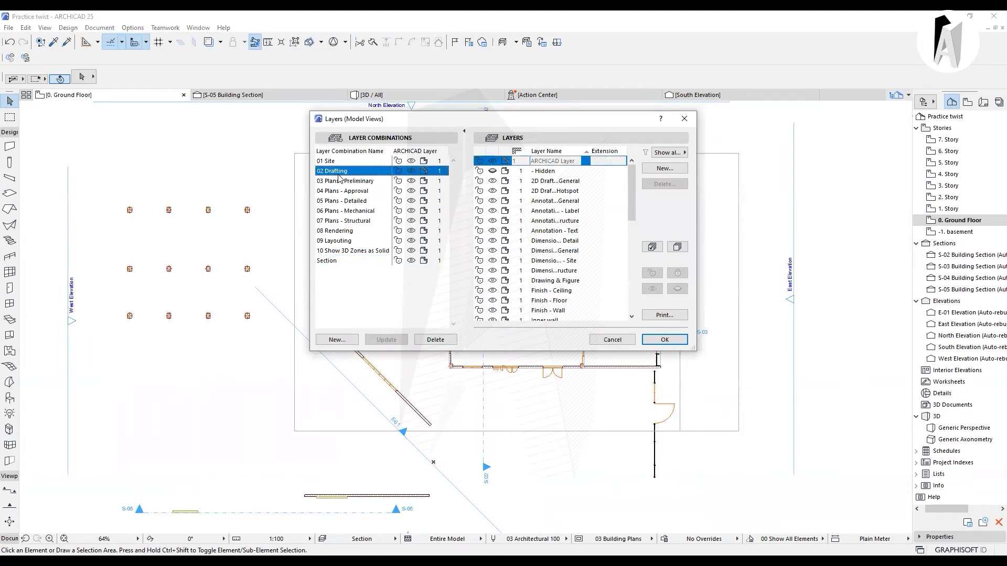
left_click(674, 341)
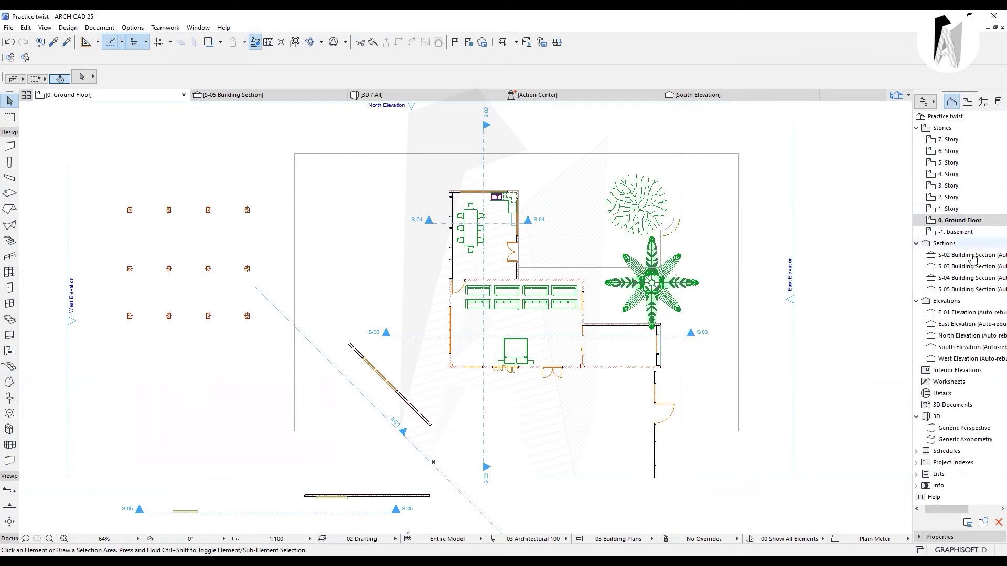
Show the Navigator's View Map and select S-03 Building Section under Sections
left_click(968, 103)
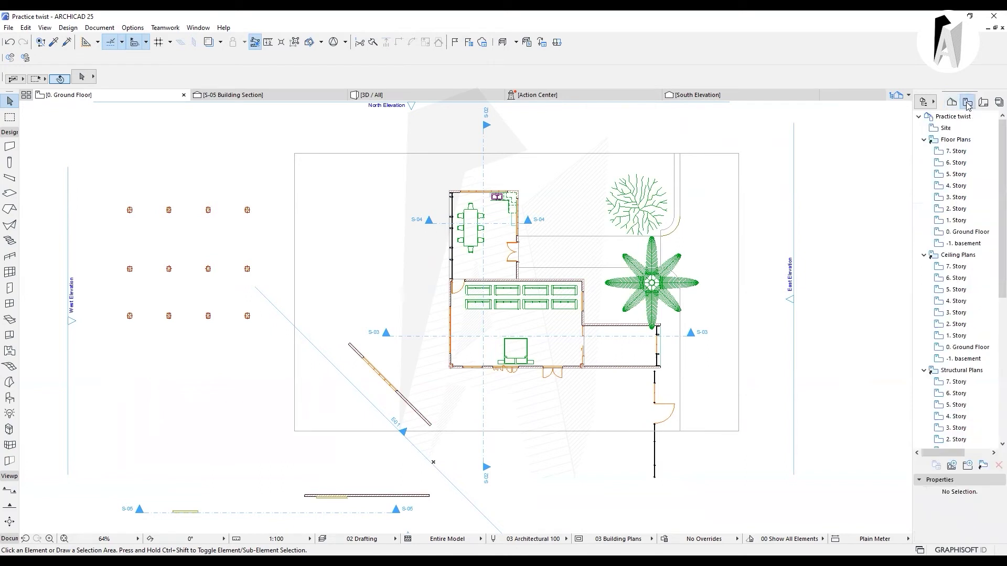
scroll(964, 260, "down", 4)
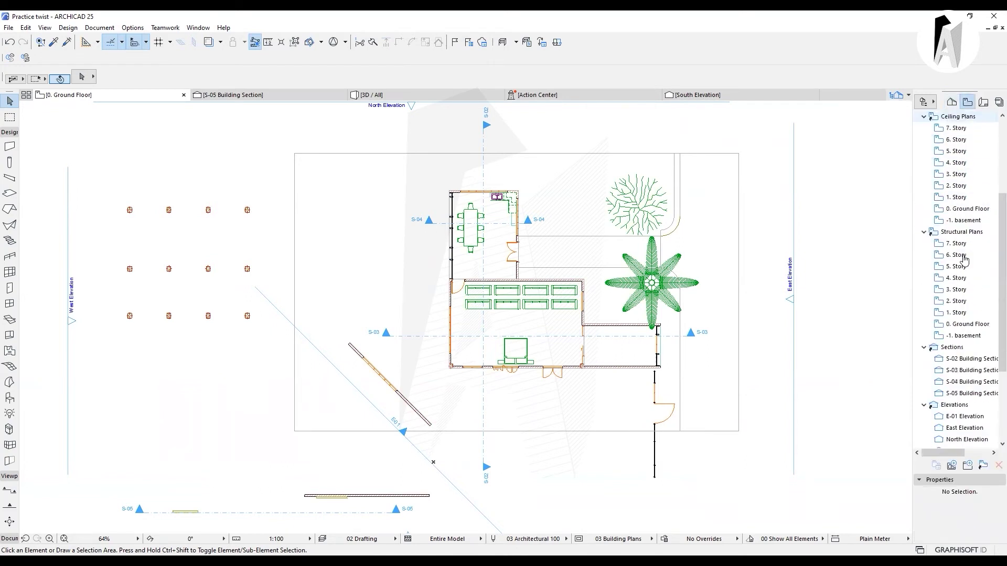
scroll(968, 329, "down", 1)
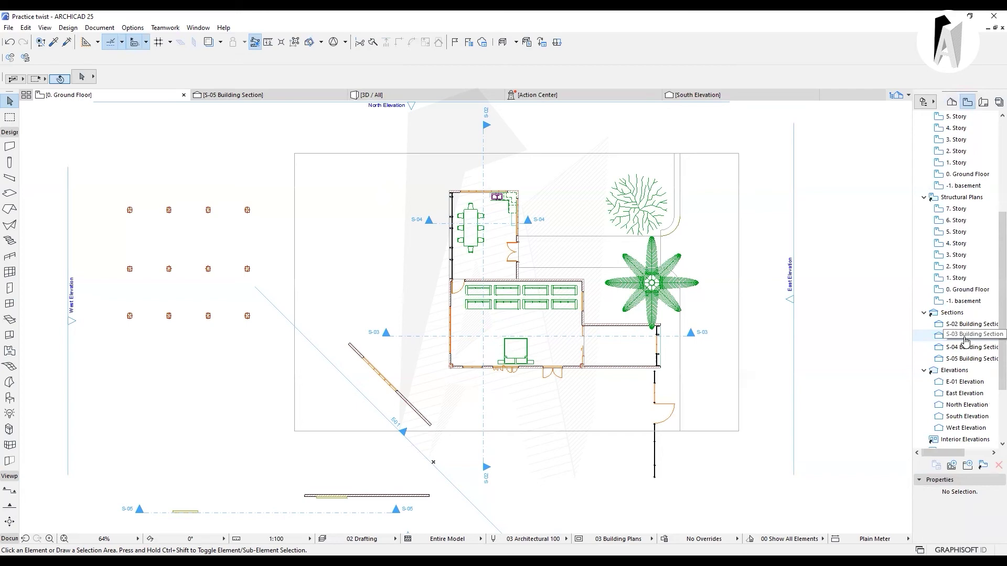
left_click(965, 338)
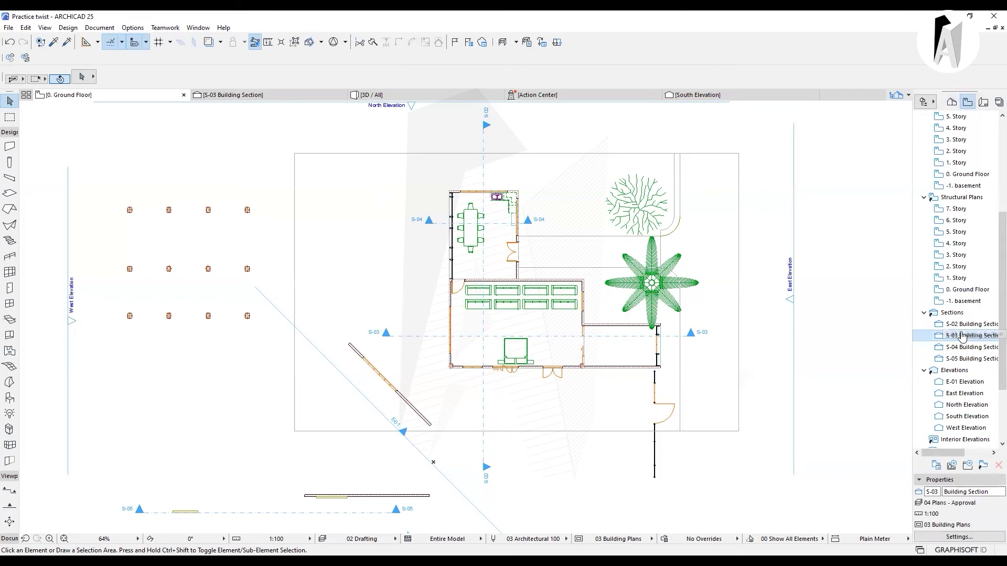
Open S-03 Building Section and inspect a ground-floor sofa, confirming furniture still shows
double_click(963, 336)
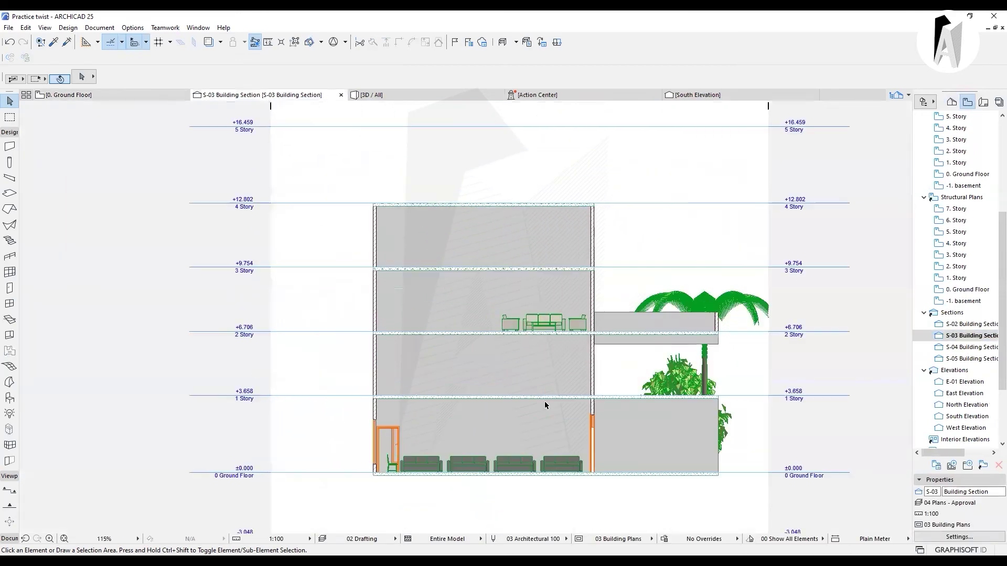
scroll(545, 405, "up", 5)
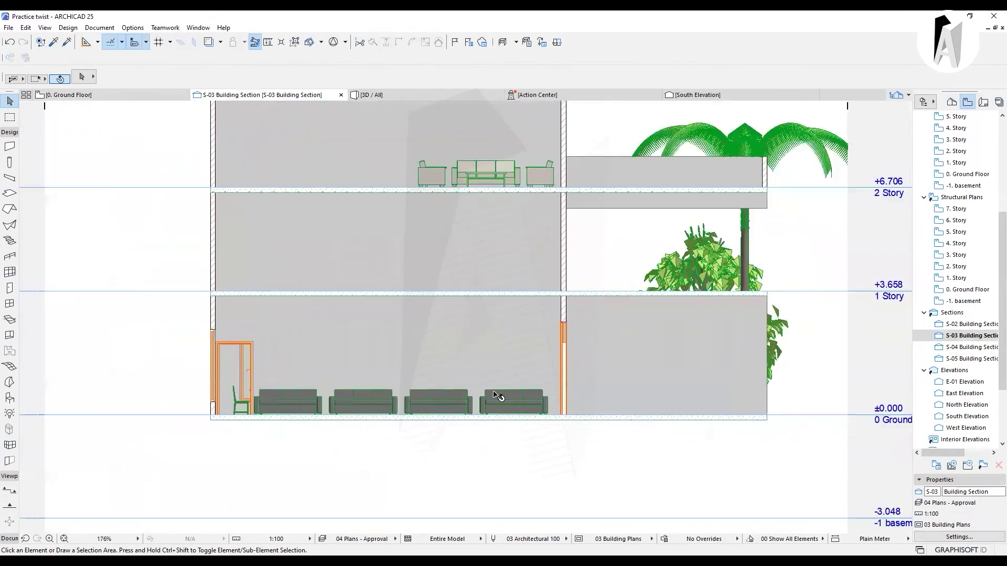
left_click(498, 399)
scroll(465, 257, "down", 3)
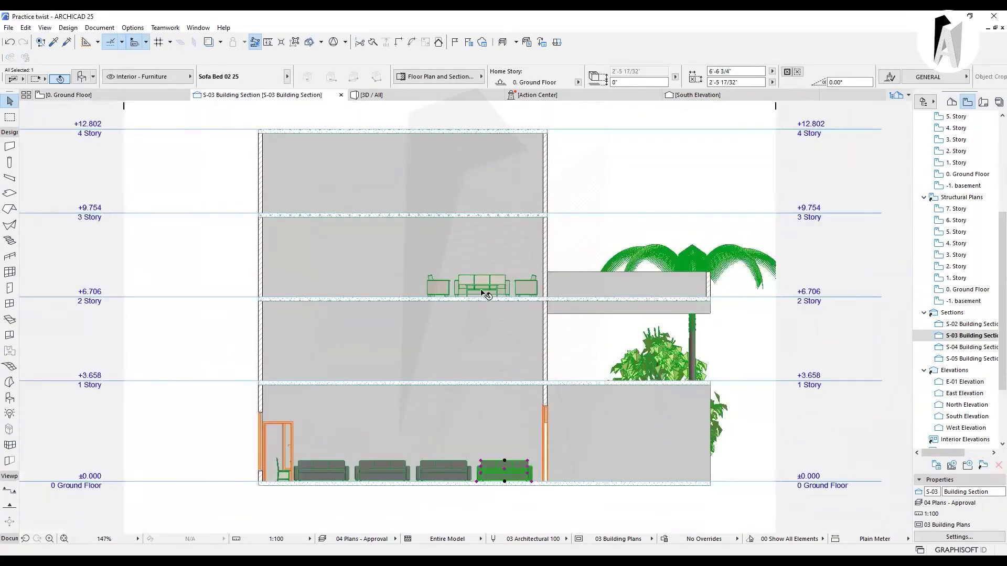
scroll(636, 240, "down", 2)
key("Escape")
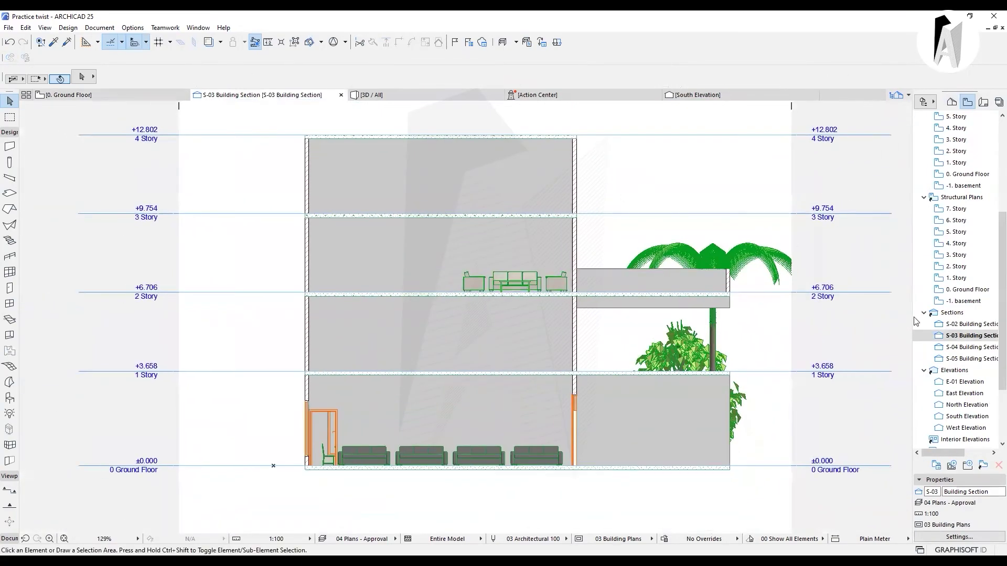
Set S-03 Building Section's View Settings layer combination to Section
right_click(962, 338)
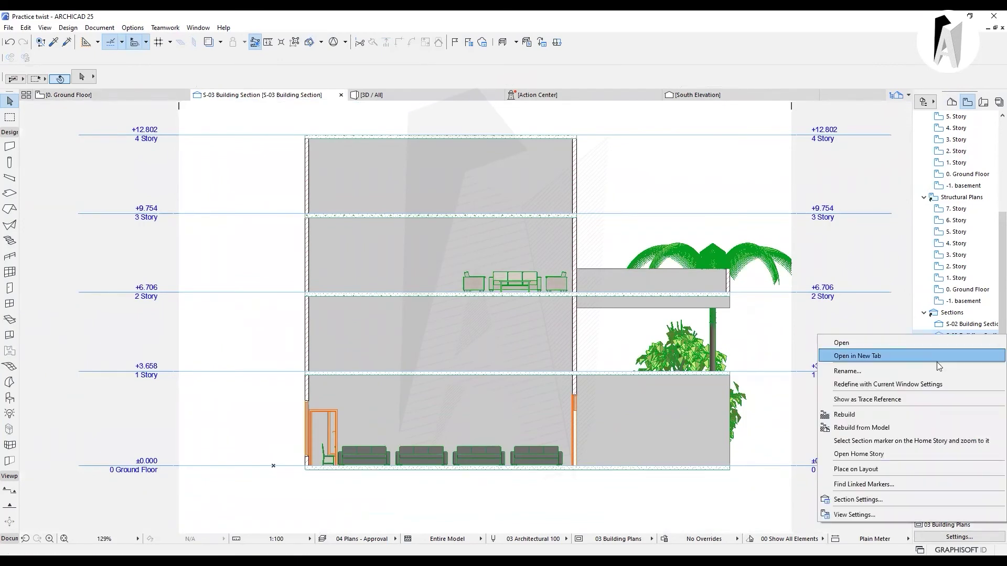
left_click(860, 515)
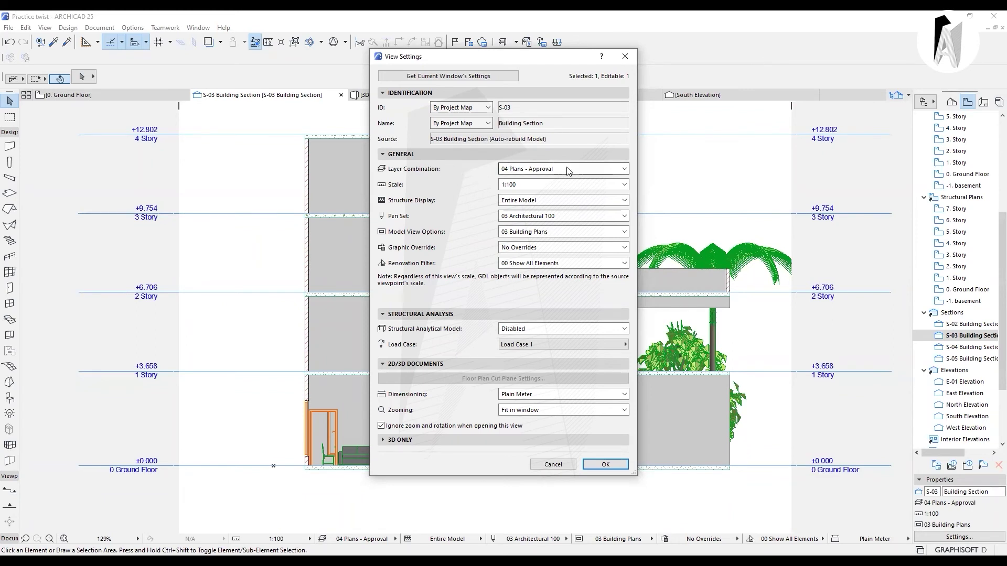
left_click(587, 169)
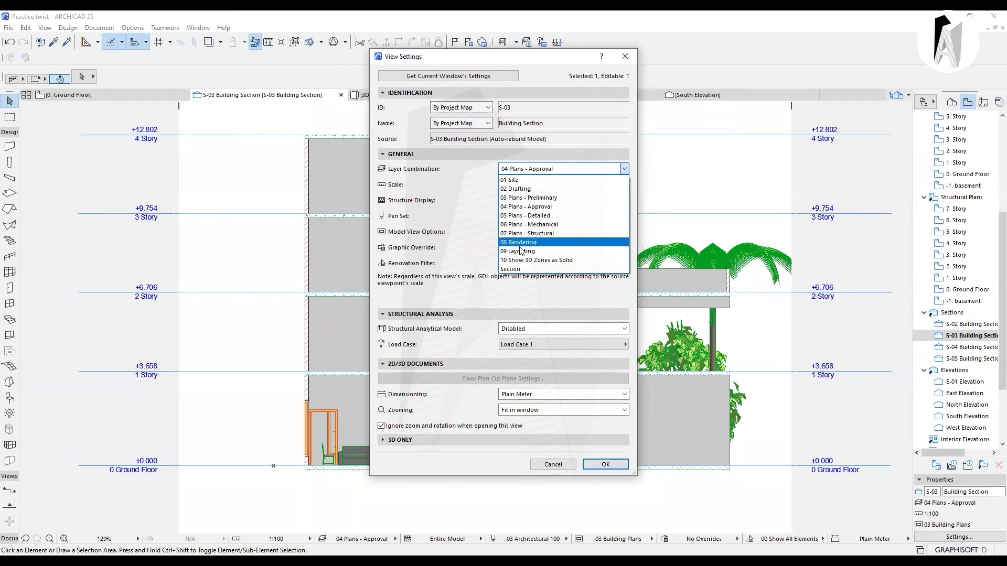
left_click(519, 269)
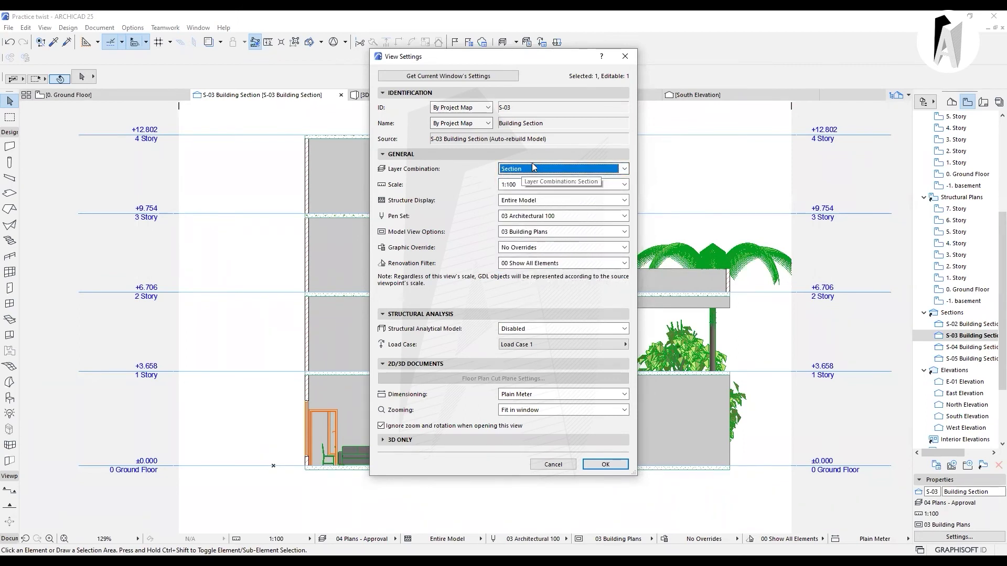
left_click(605, 465)
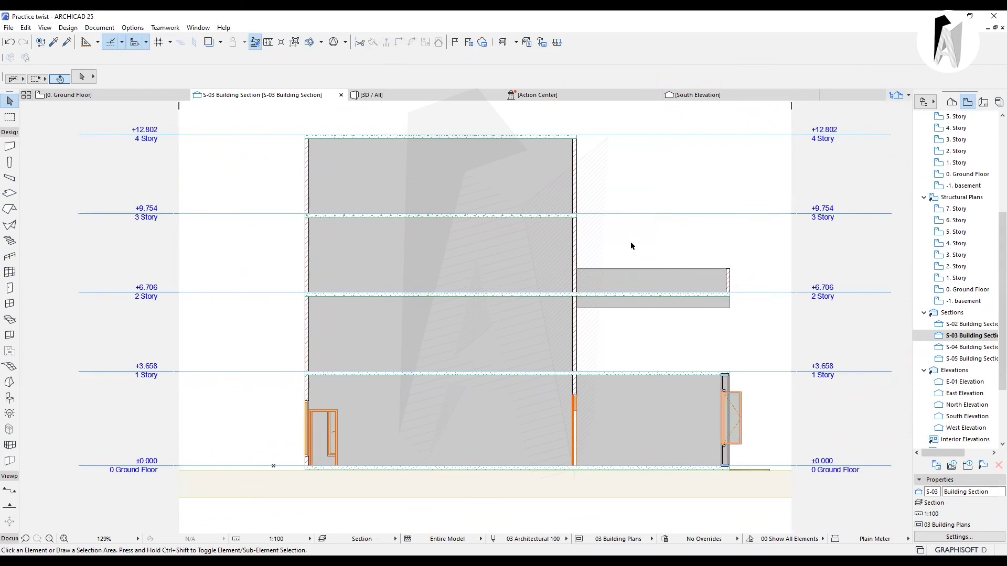
Compare furniture in the 0. Ground Floor plan and 3D / All, then reopen S-03
left_click(73, 100)
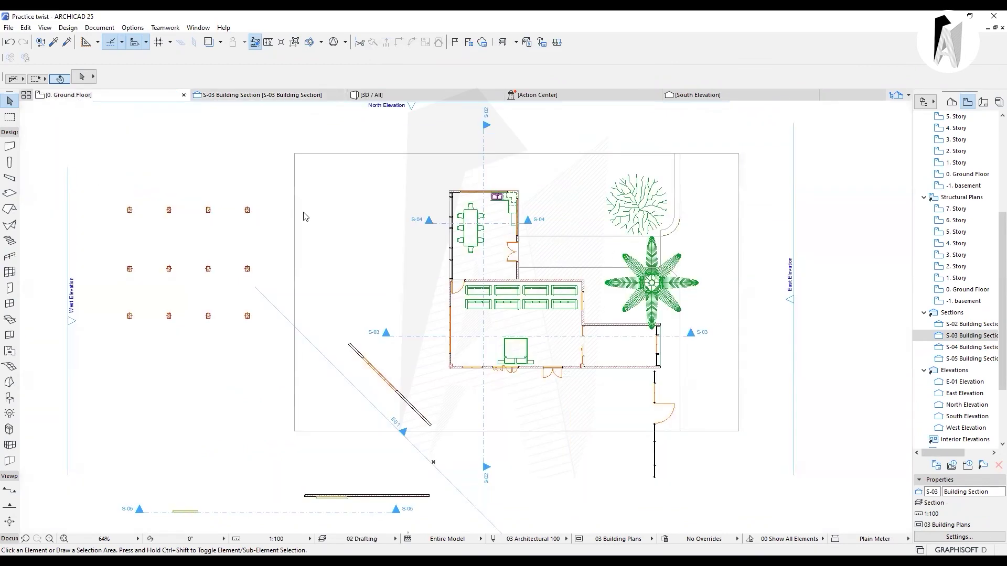
scroll(646, 290, "up", 3)
scroll(463, 319, "down", 5)
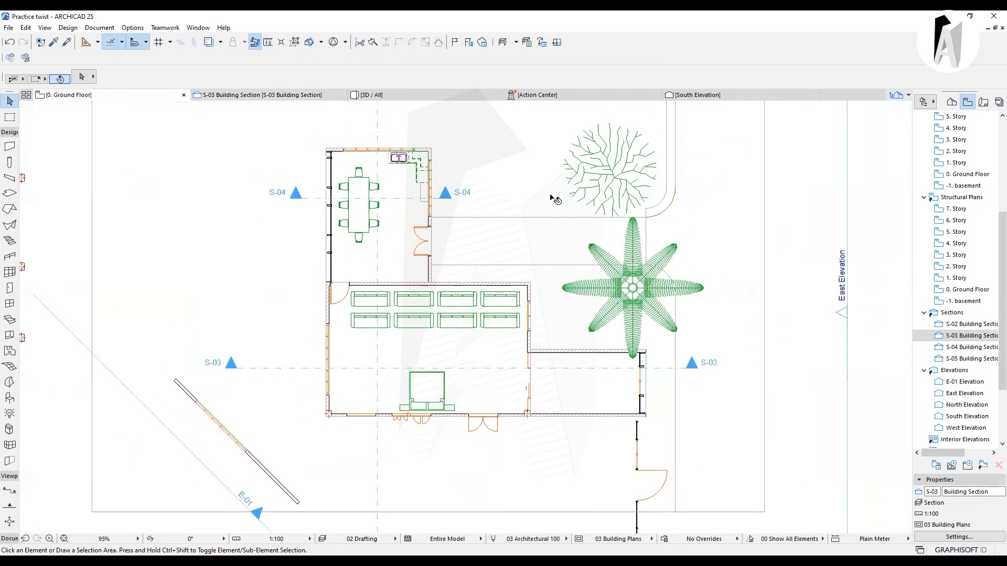
left_click(411, 100)
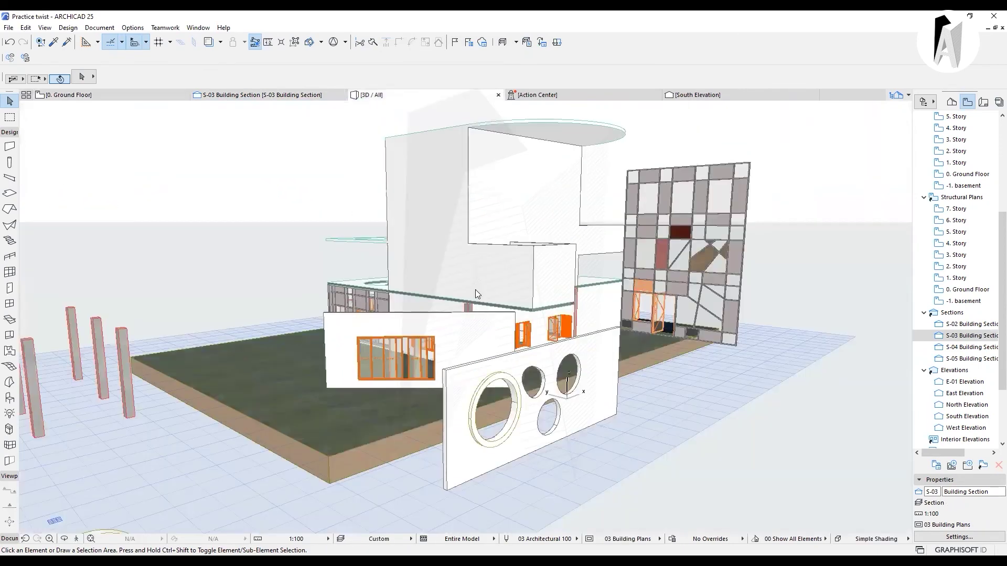
scroll(475, 289, "up", 6)
scroll(467, 336, "up", 8)
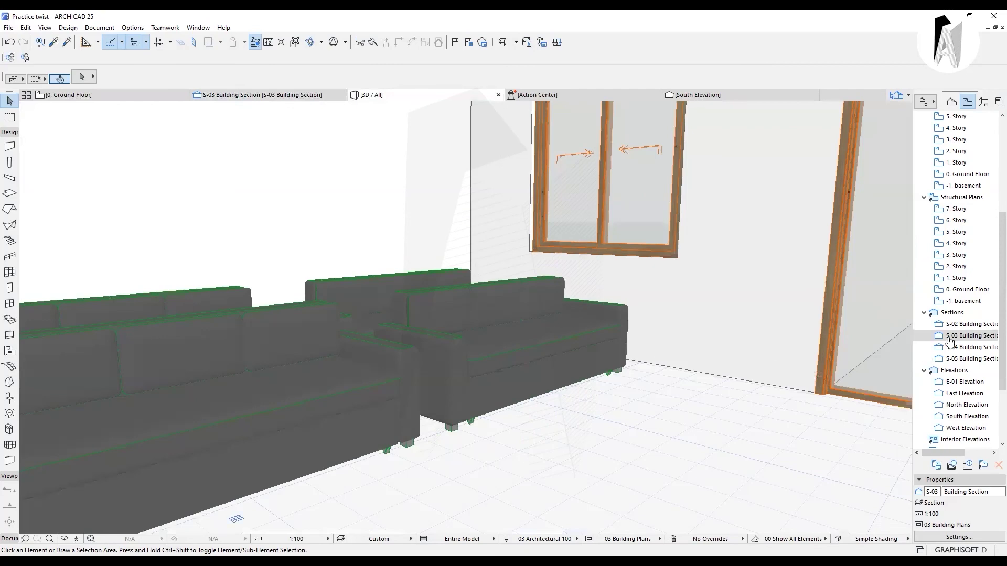
double_click(951, 338)
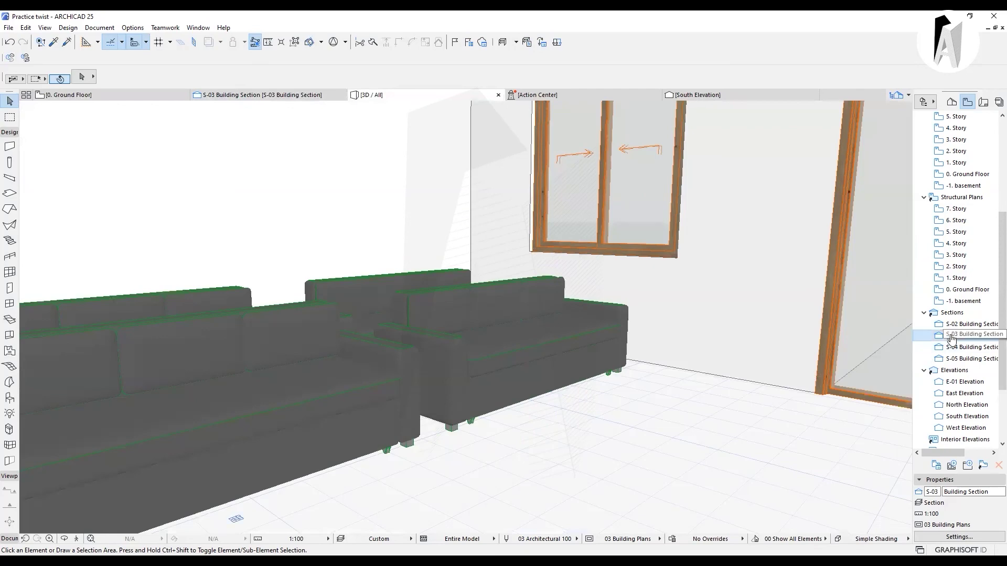